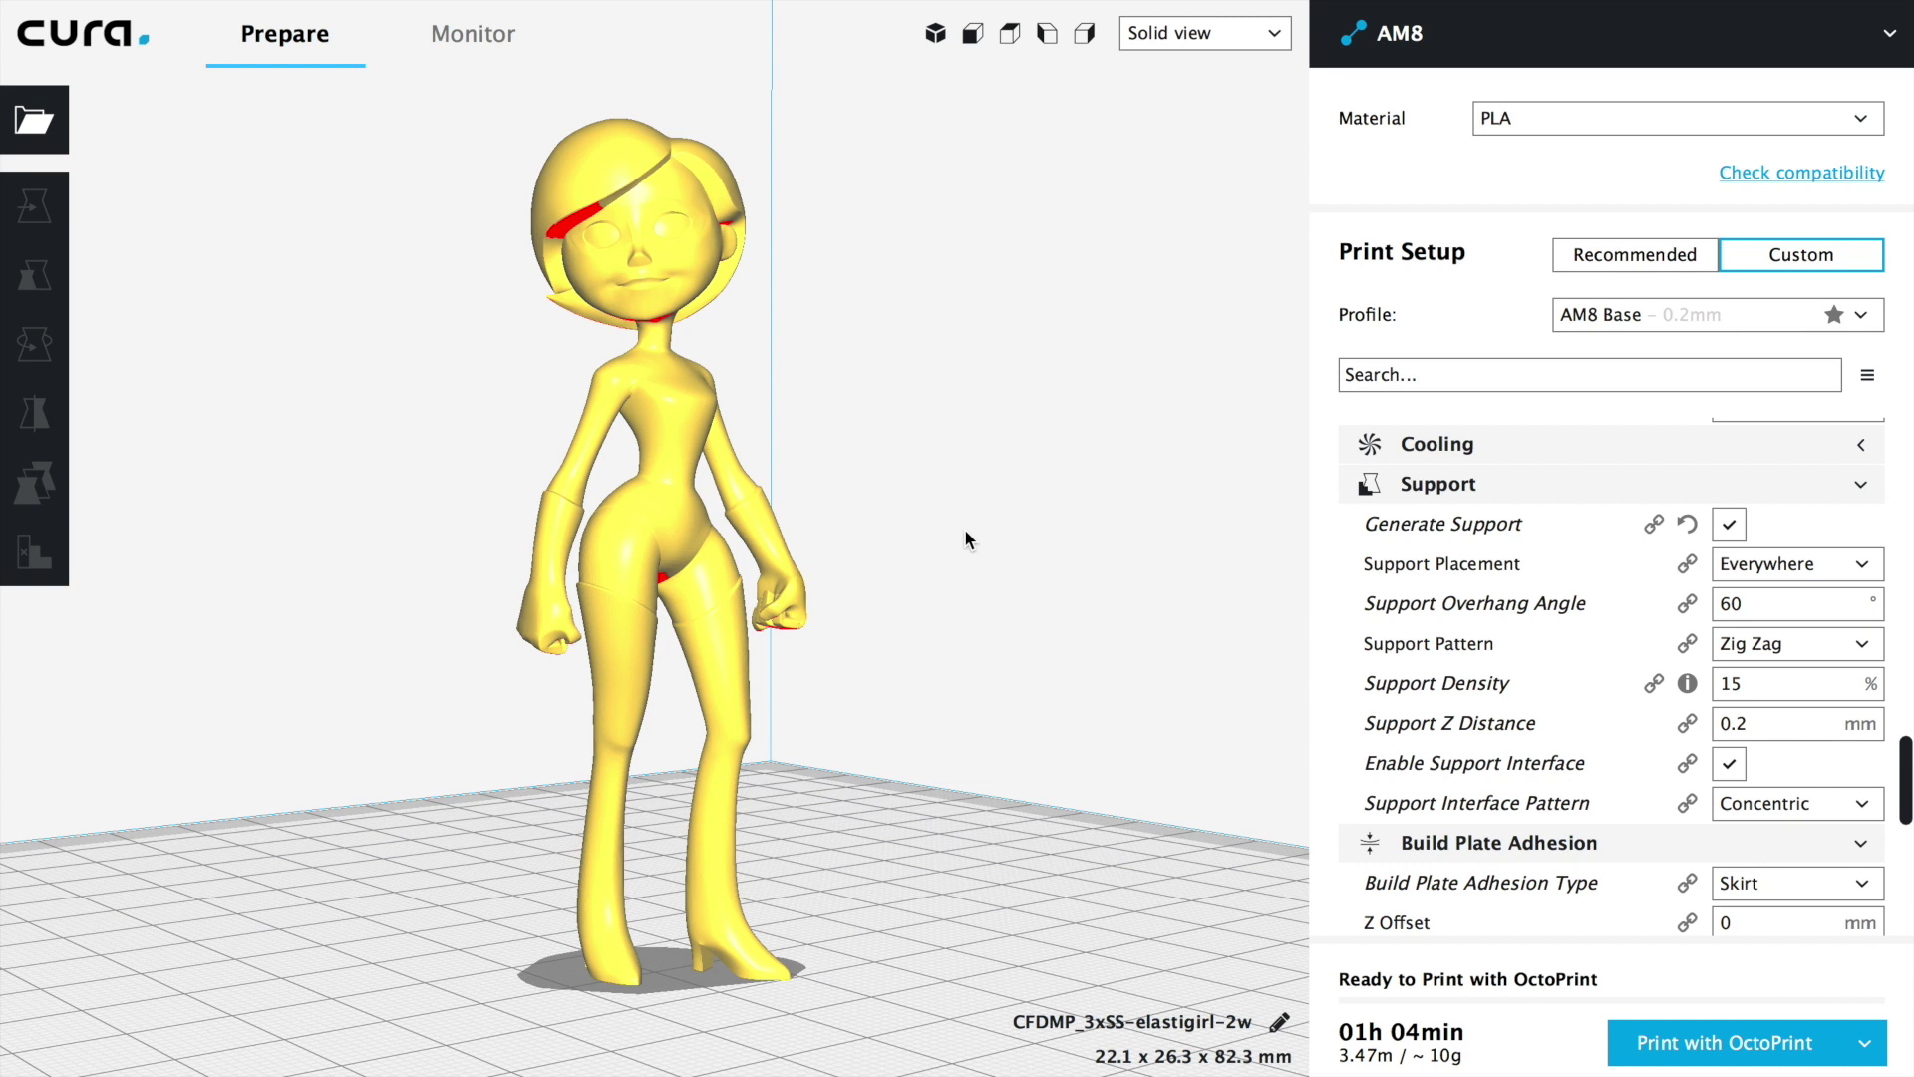
Review the support and experimental print settings, and display the figure in Layer view
{"action": "scroll", "coordinate": [1477, 690], "scroll_direction": "down", "scroll_amount": 6}
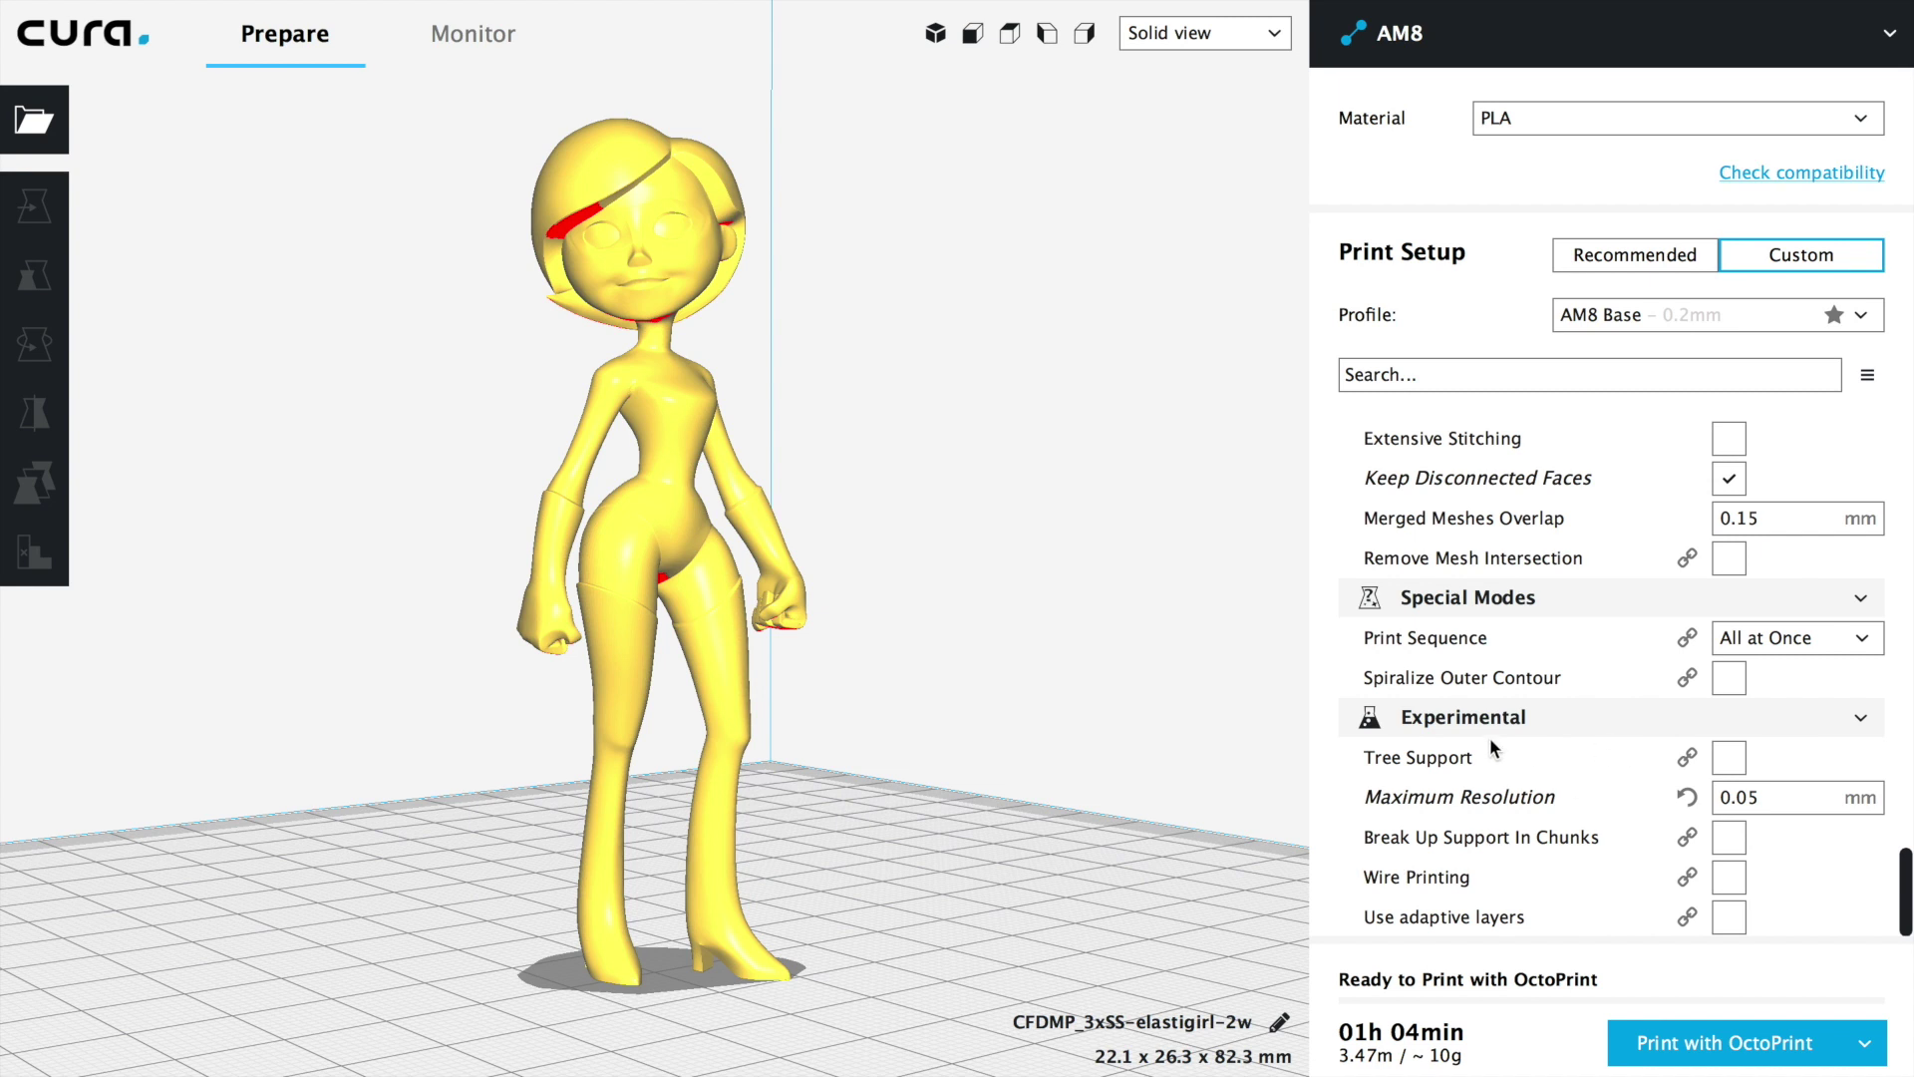
{"action": "right_click_drag", "start_coordinate": [895, 739], "coordinate": [929, 816]}
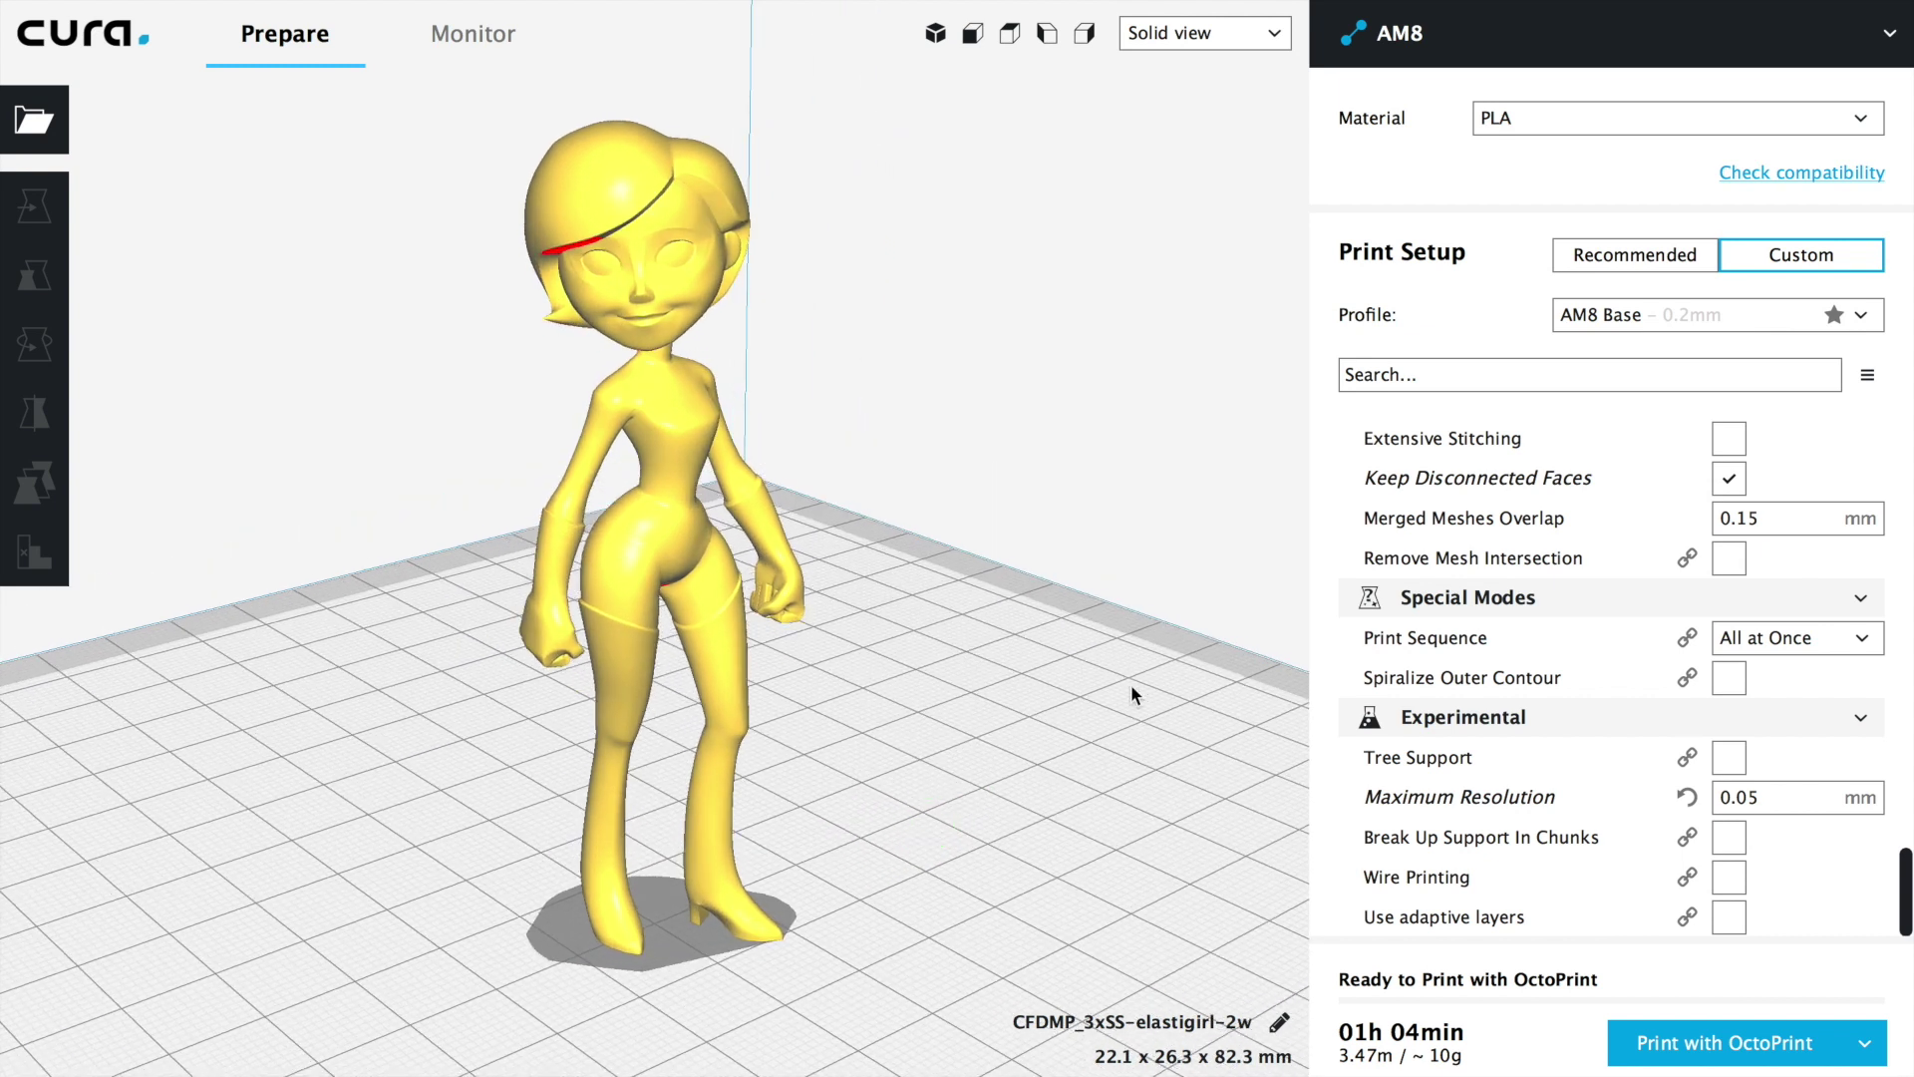
{"action": "scroll", "coordinate": [1467, 617], "scroll_direction": "up", "scroll_amount": 3}
{"action": "scroll", "coordinate": [1465, 615], "scroll_direction": "up", "scroll_amount": 5}
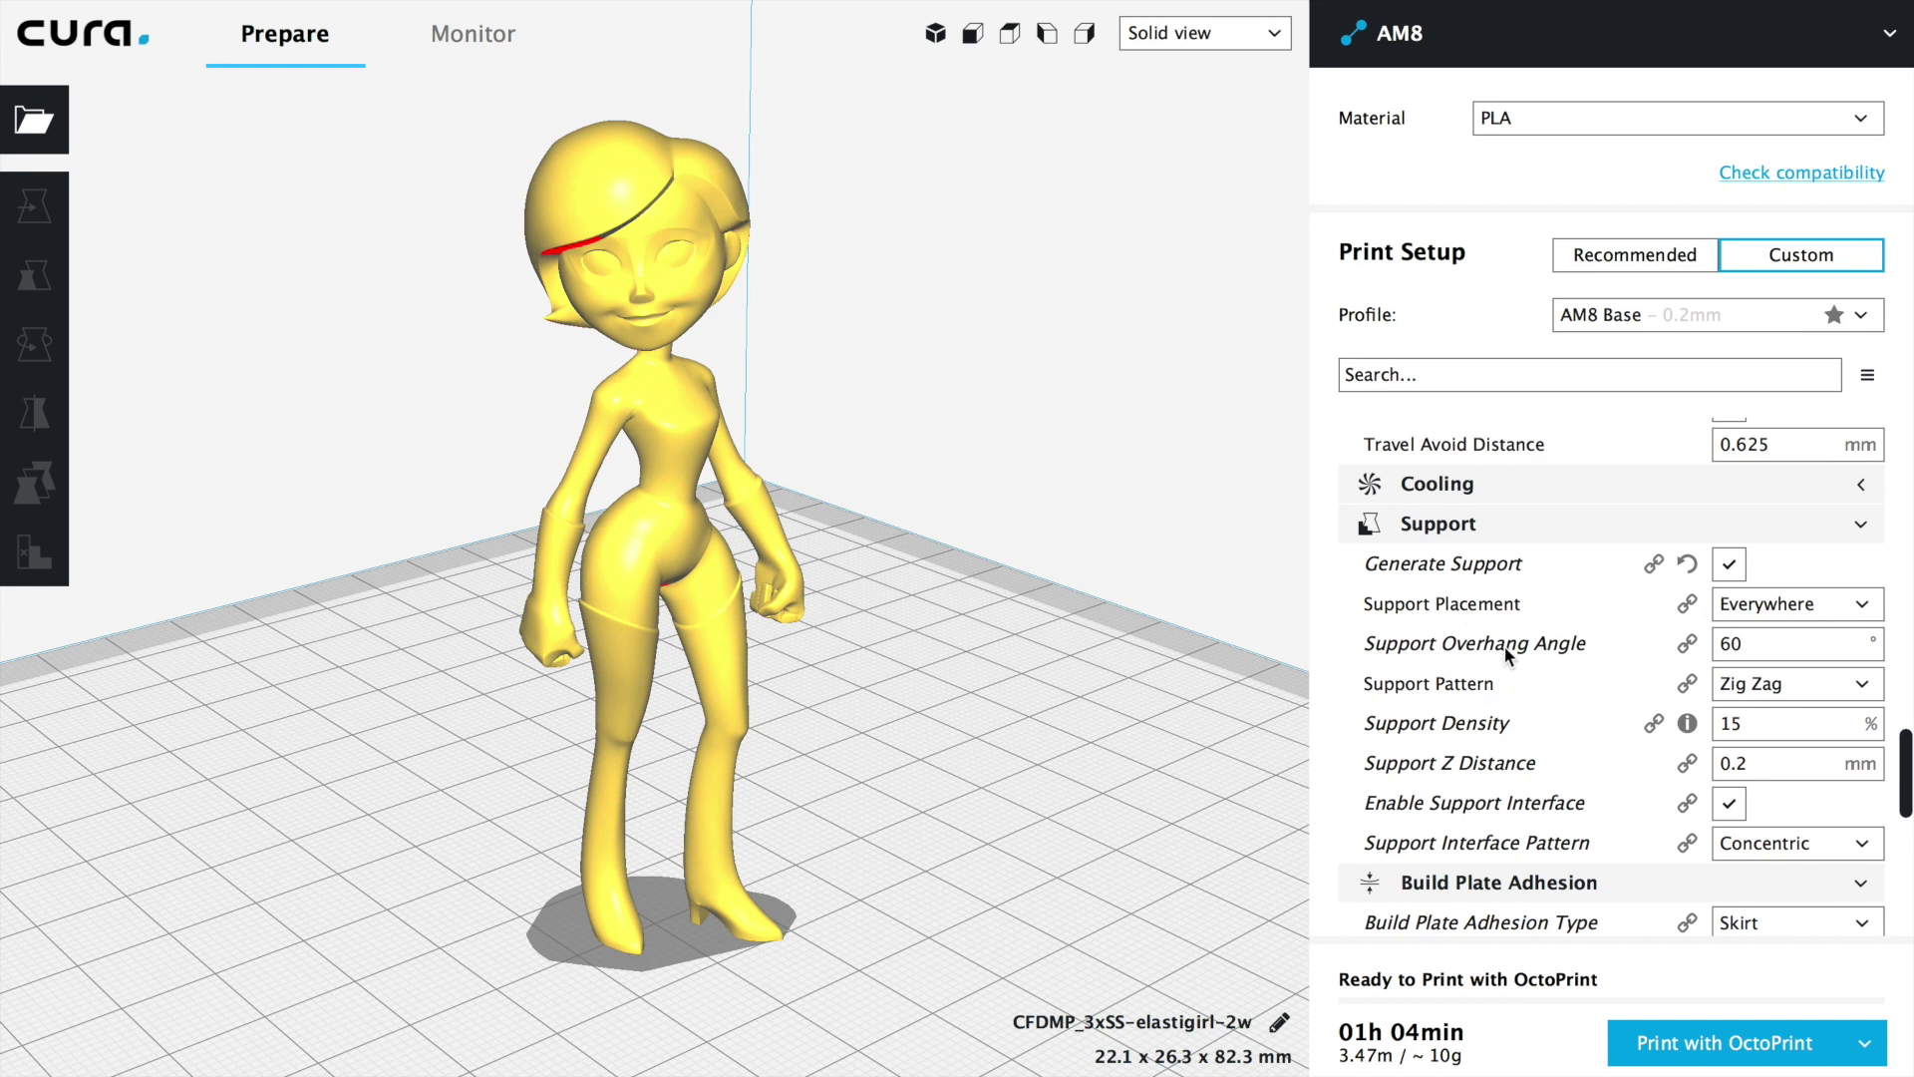
{"action": "mouse_move", "coordinate": [924, 506]}
{"action": "right_mouse_down"}
{"action": "mouse_move", "coordinate": [925, 550]}
{"action": "mouse_move", "coordinate": [943, 538]}
{"action": "right_mouse_up"}
{"action": "left_click", "coordinate": [1216, 33]}
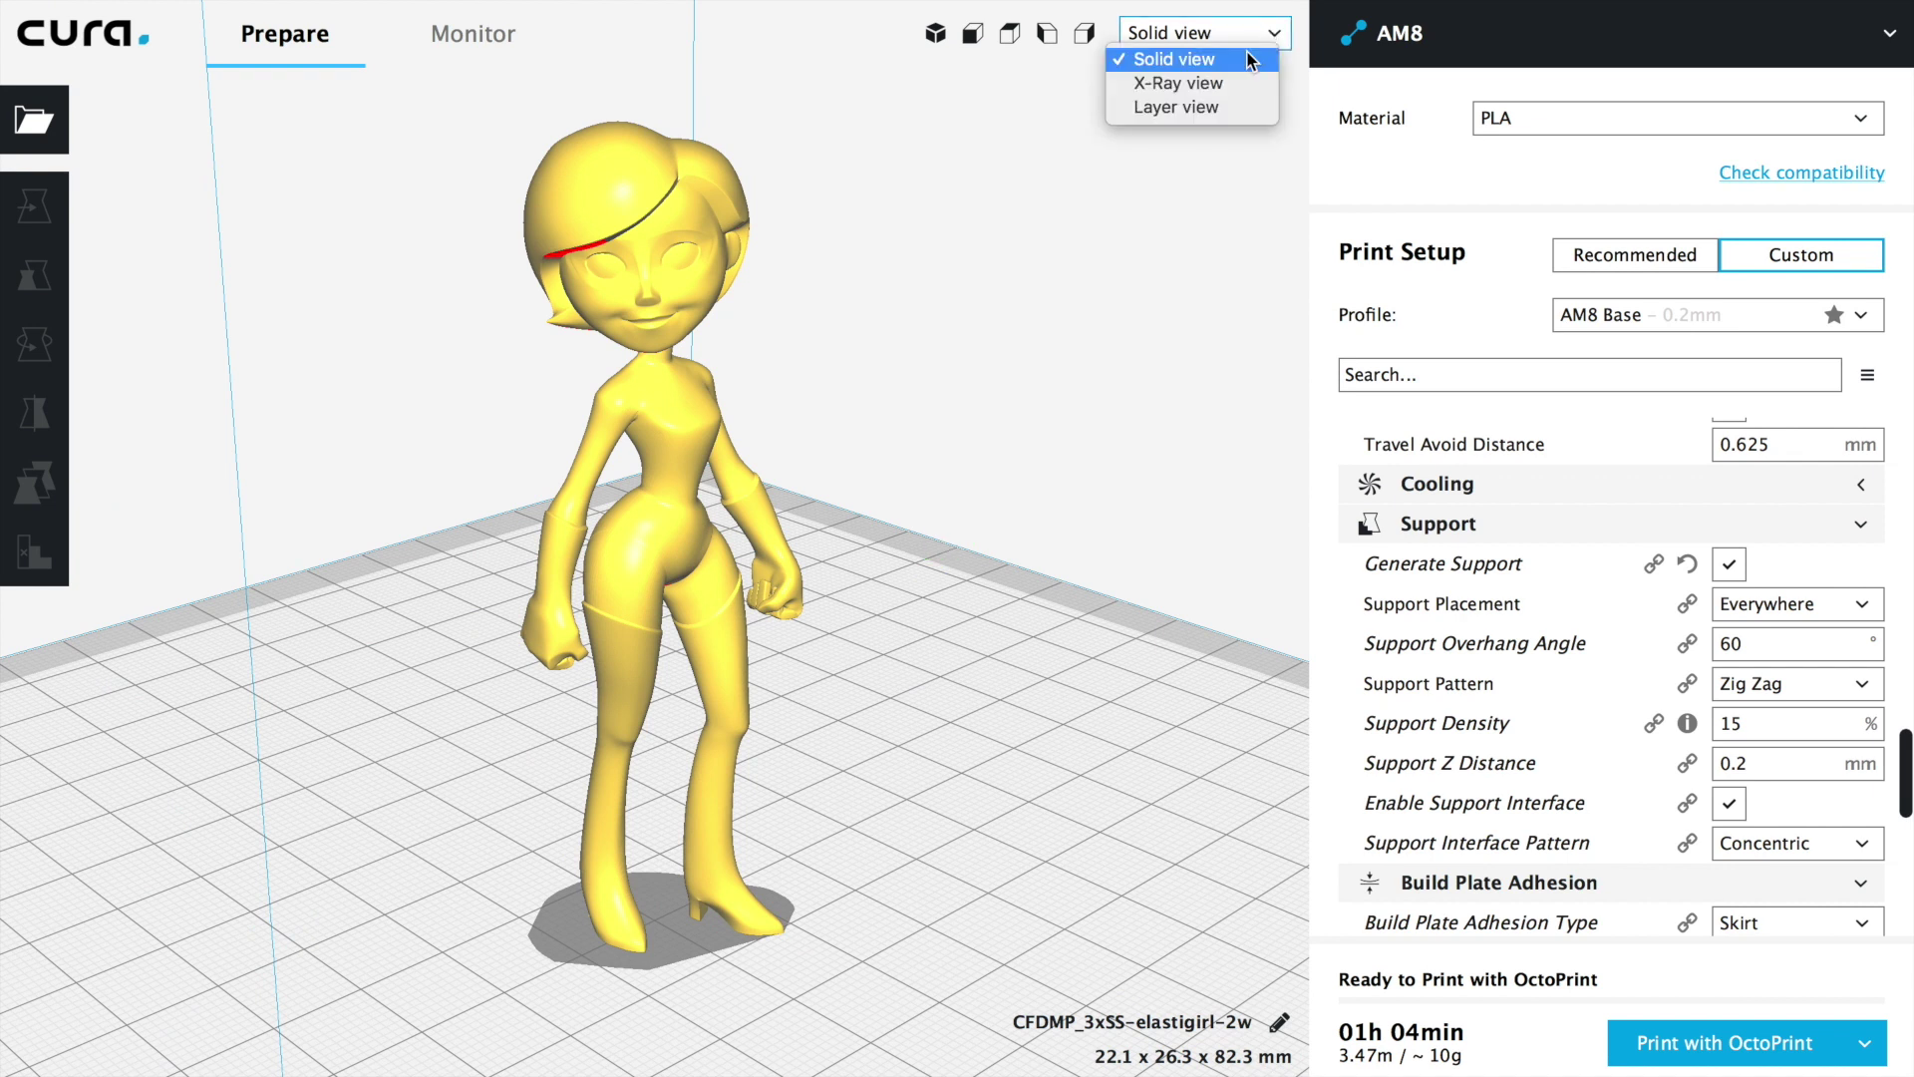
{"action": "left_click", "coordinate": [1187, 107]}
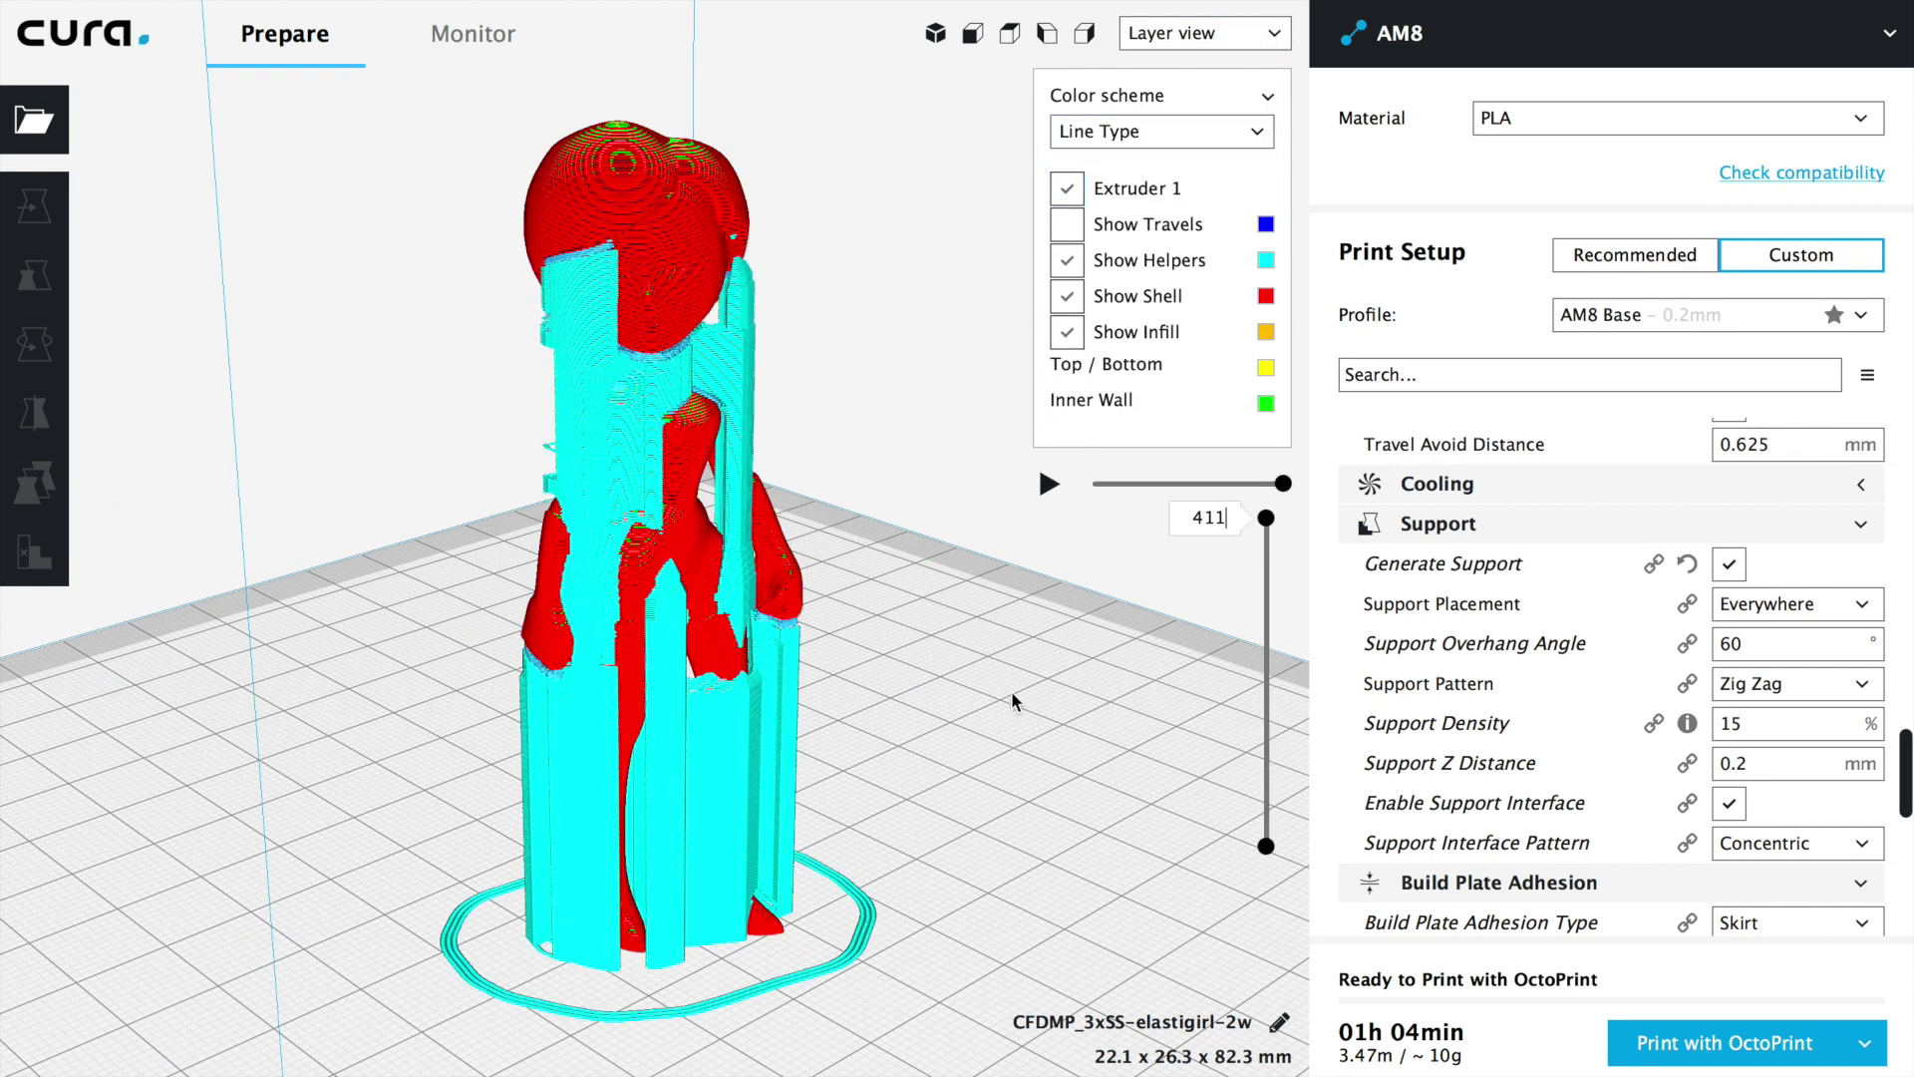
Examine the Zig Zag support structures around the figure from several sides and up close in the layer preview
{"action": "right_click_drag", "start_coordinate": [1007, 698], "coordinate": [1127, 616]}
{"action": "right_click_drag", "start_coordinate": [486, 712], "coordinate": [978, 780]}
{"action": "right_click_drag", "start_coordinate": [413, 754], "coordinate": [148, 771]}
{"action": "right_click_drag", "start_coordinate": [996, 658], "coordinate": [331, 650]}
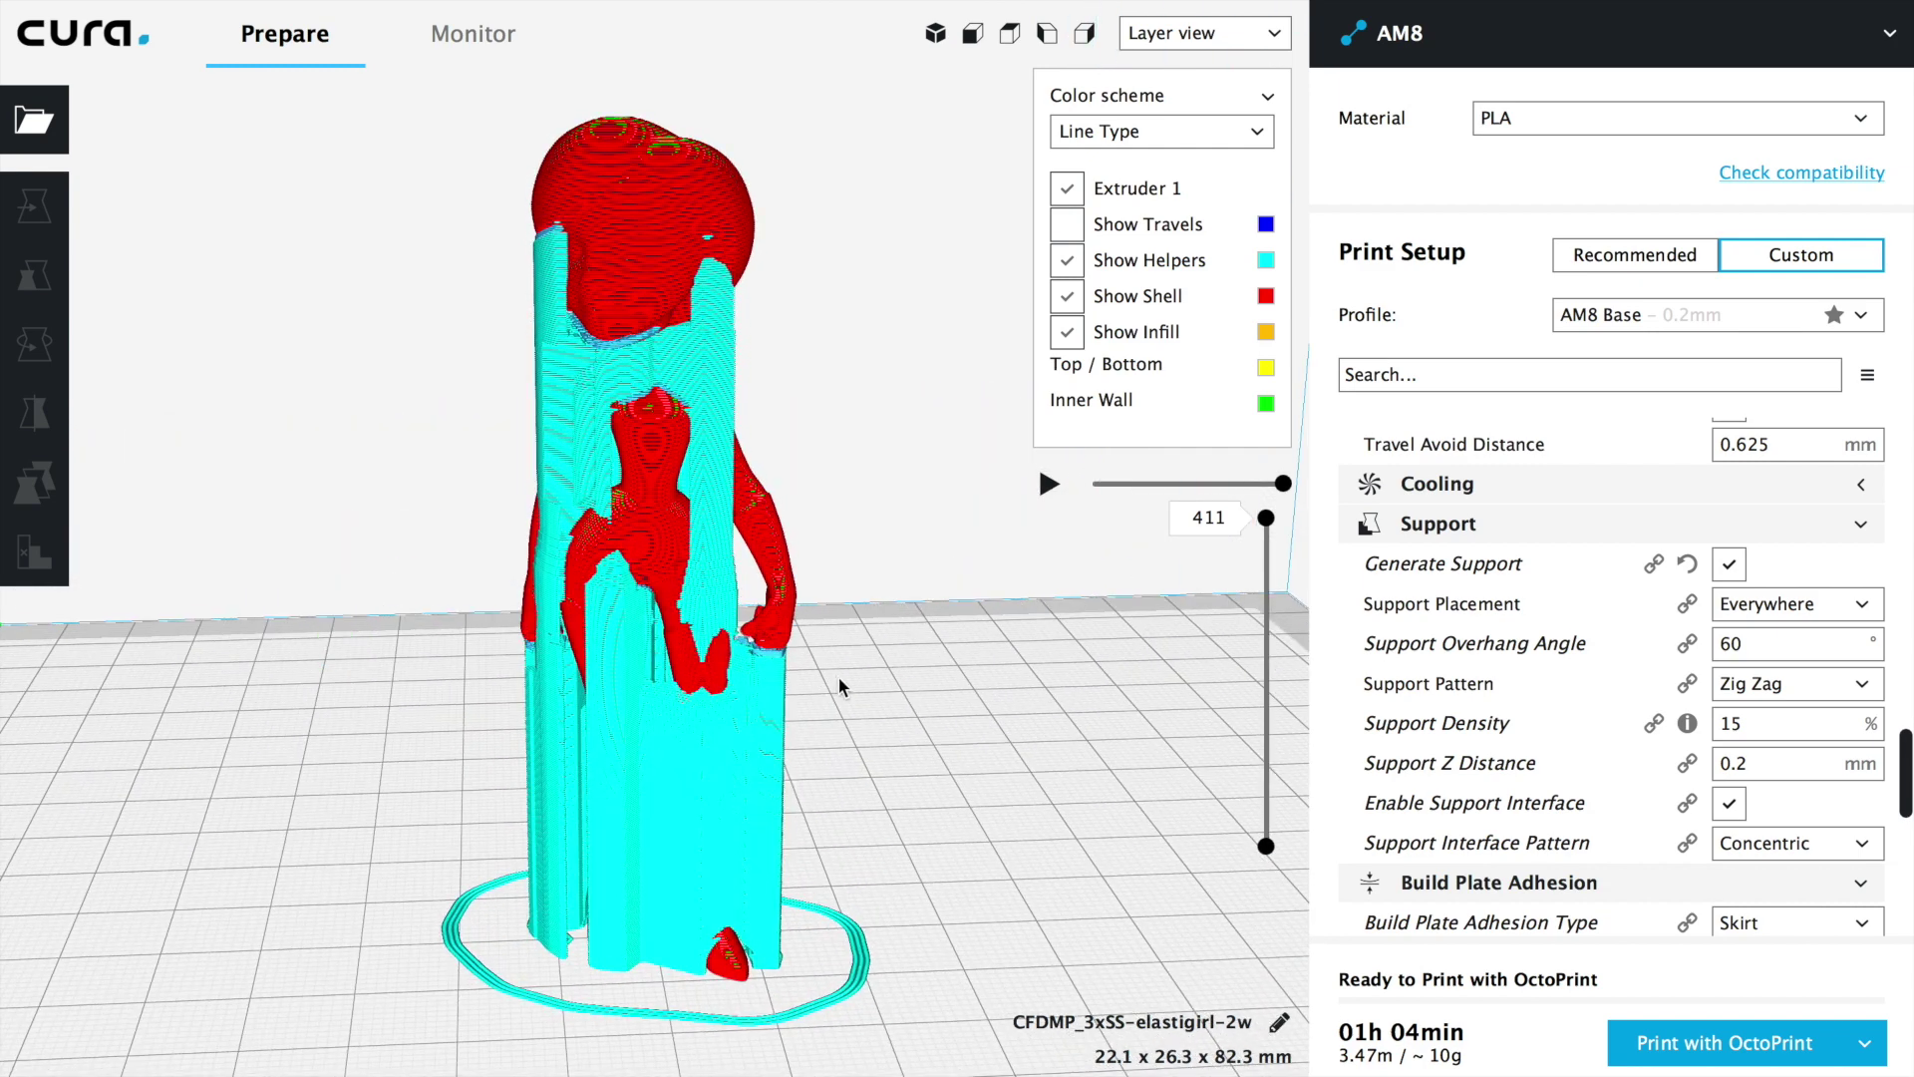
{"action": "right_click_drag", "start_coordinate": [840, 680], "coordinate": [891, 710]}
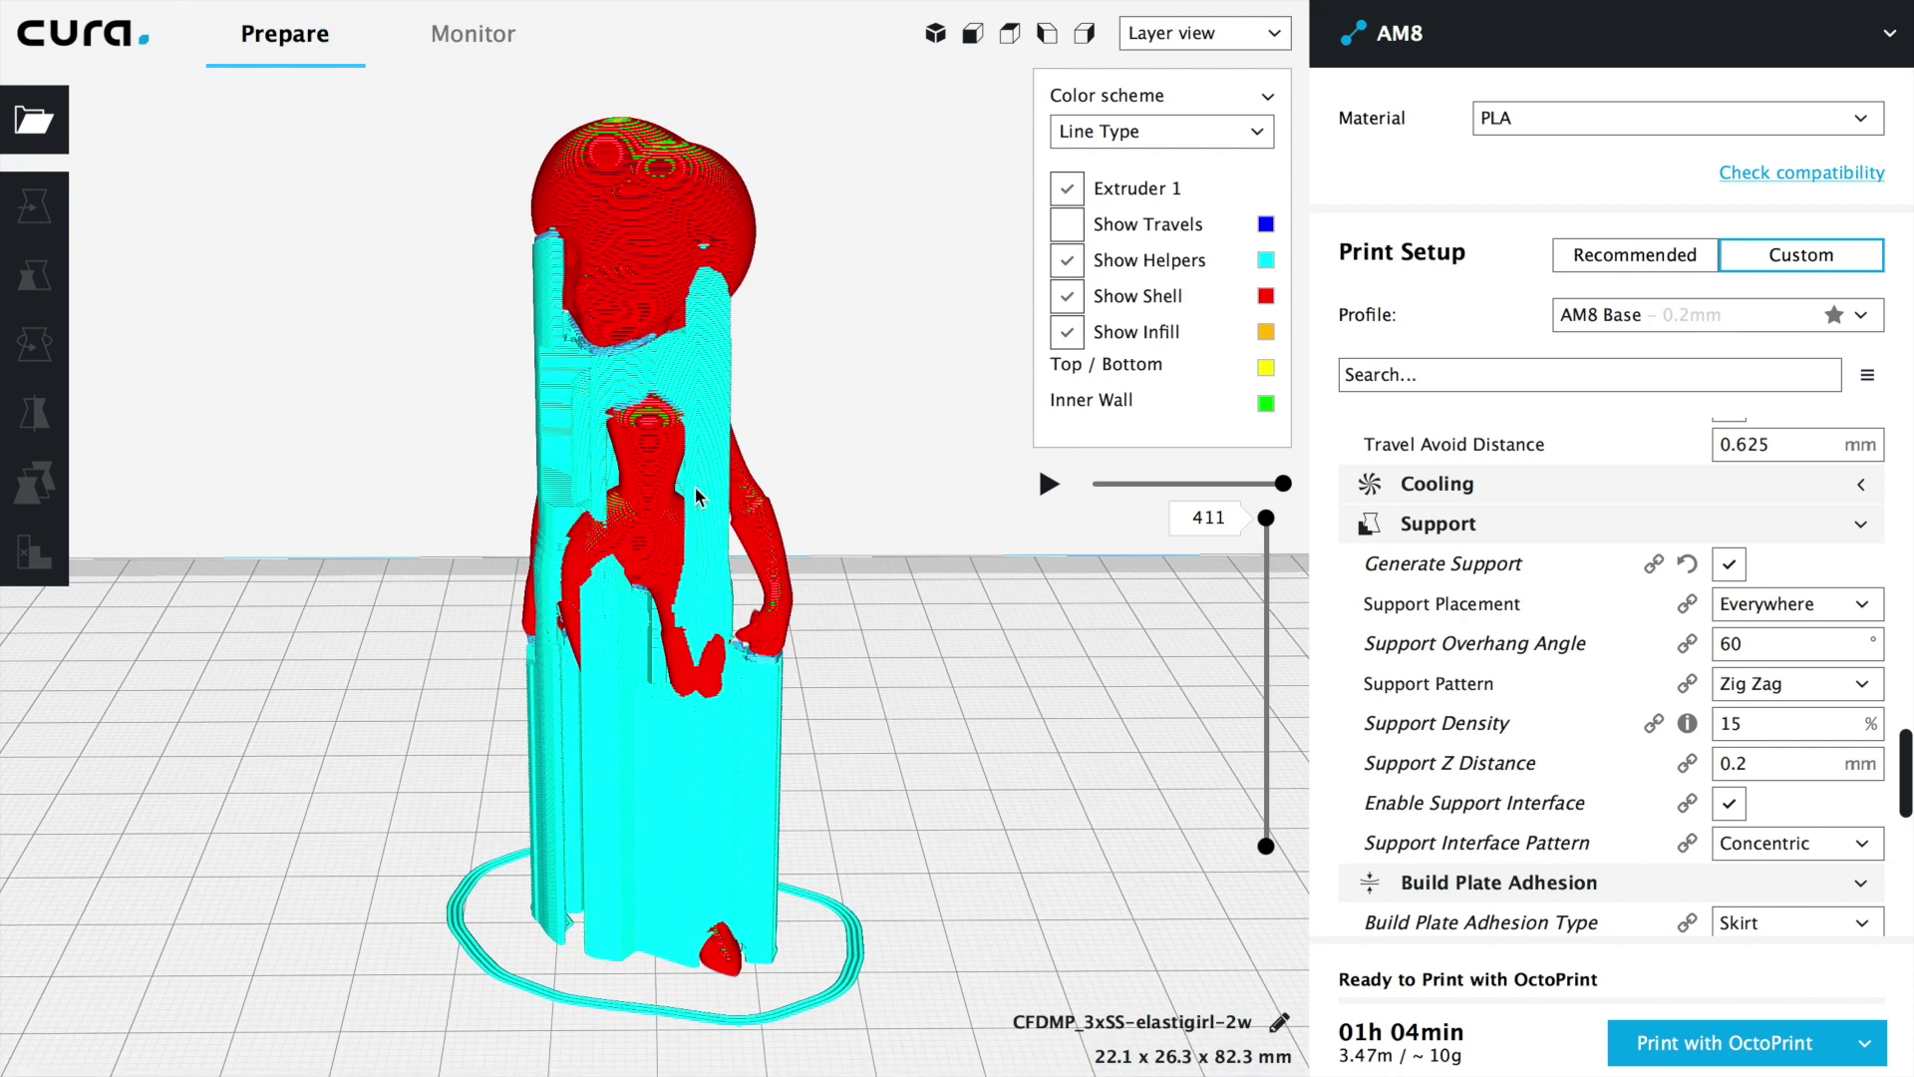
{"action": "right_click_drag", "start_coordinate": [965, 800], "coordinate": [914, 854]}
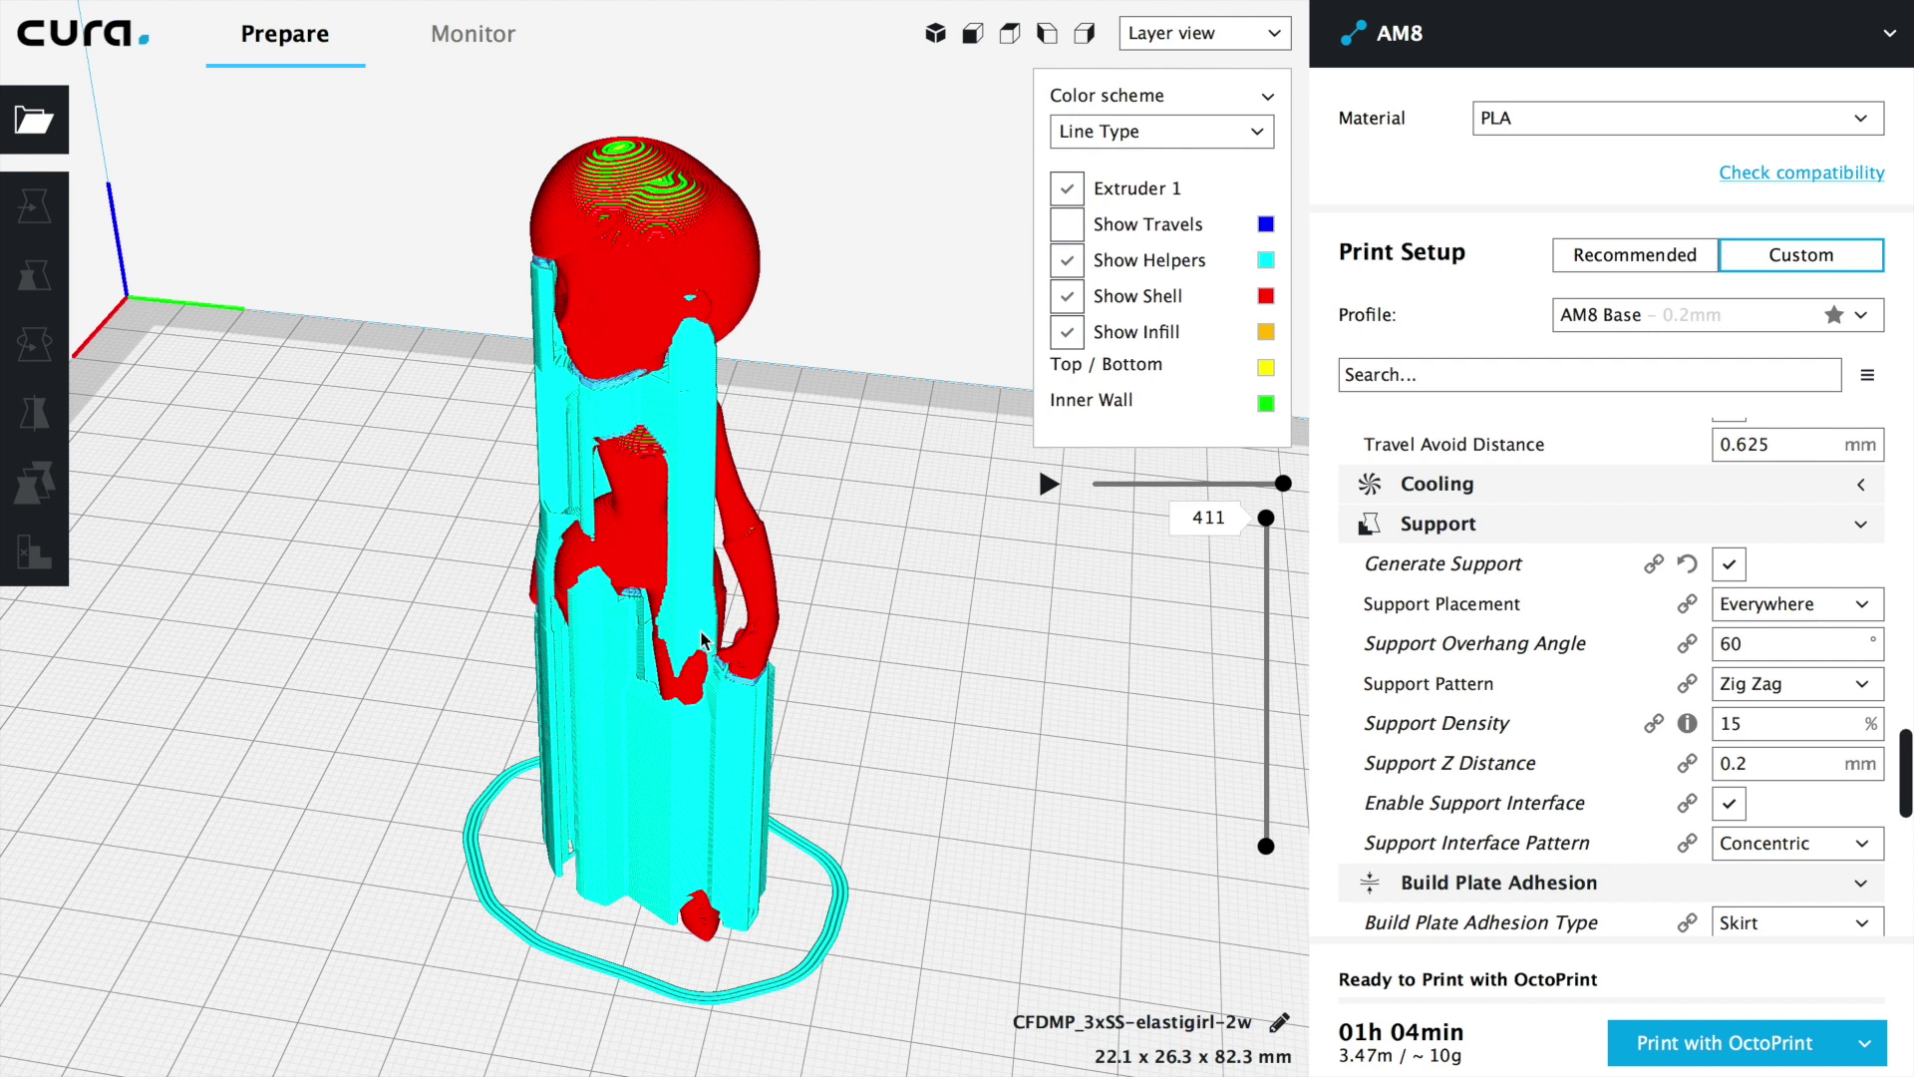
{"action": "right_click_drag", "start_coordinate": [877, 619], "coordinate": [947, 622]}
{"action": "scroll", "coordinate": [947, 623], "scroll_direction": "up", "scroll_amount": 5}
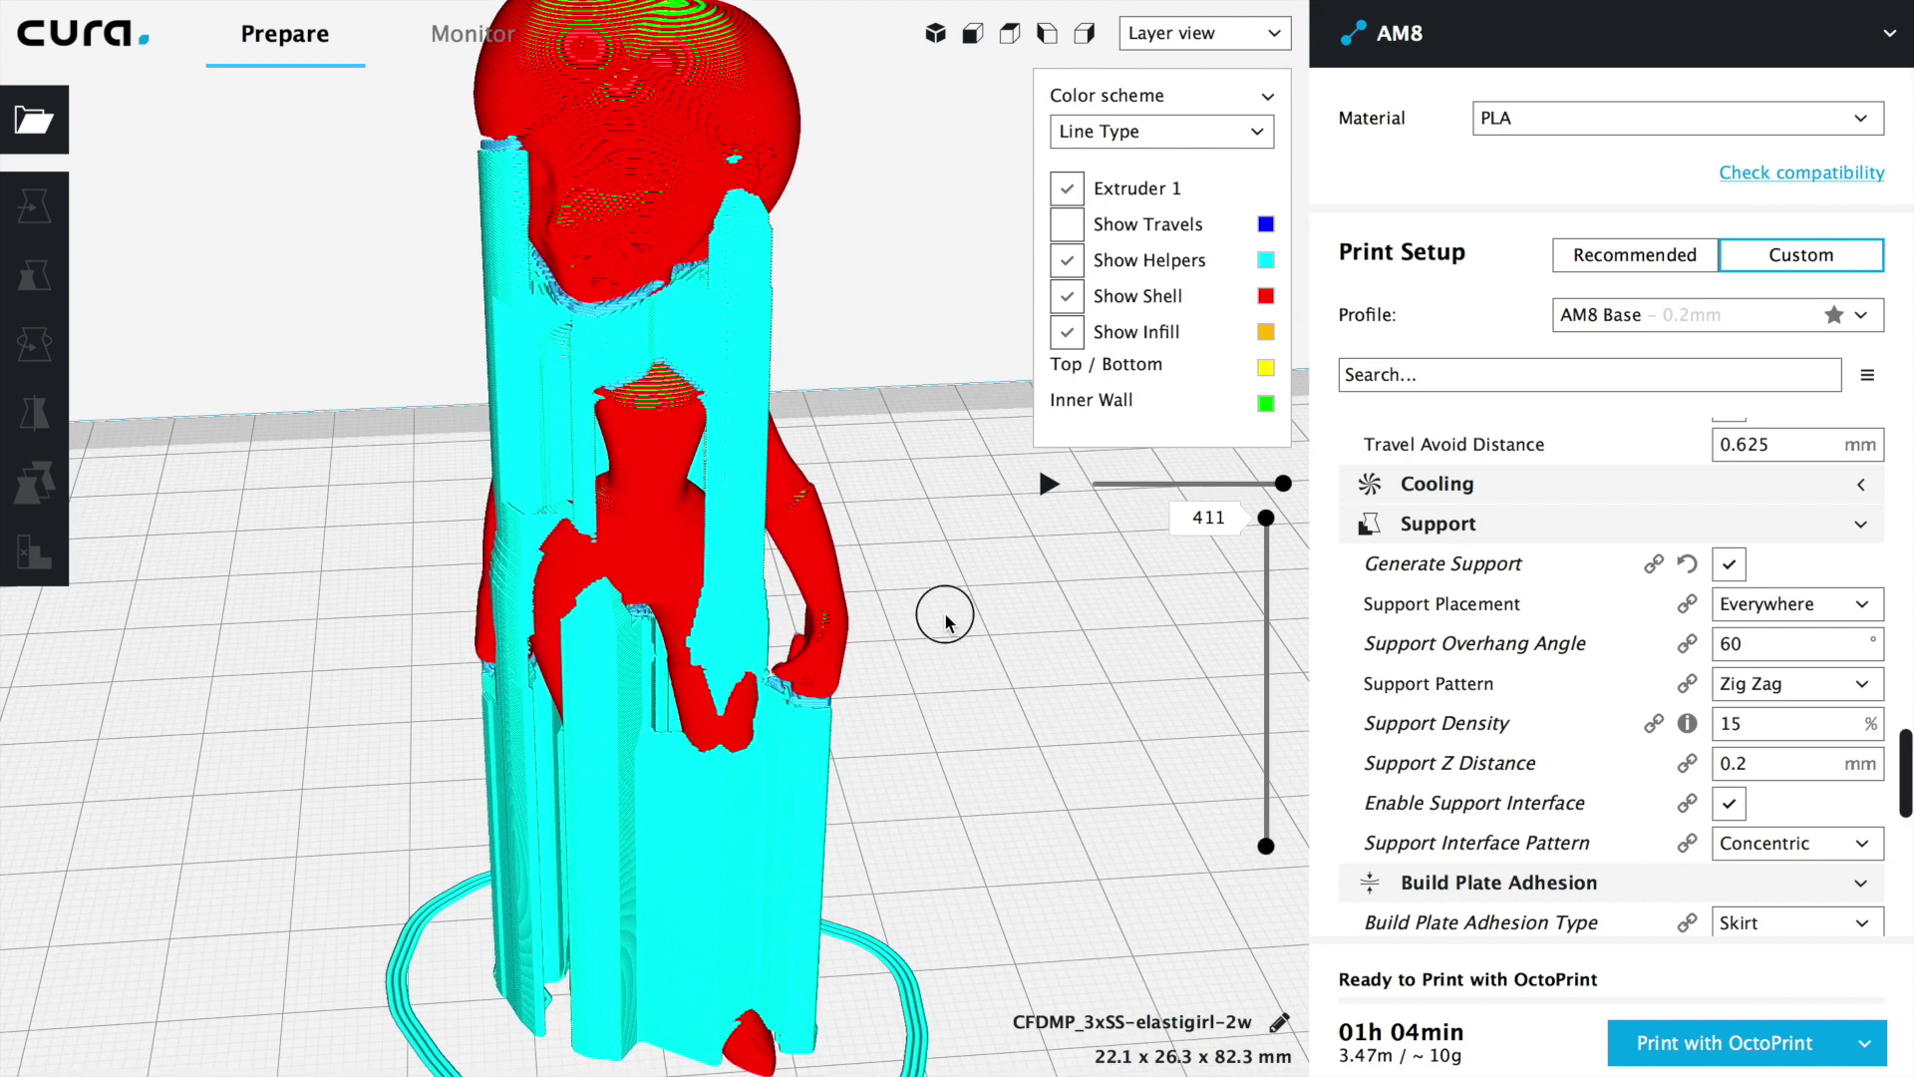
{"action": "right_click_drag", "start_coordinate": [919, 750], "coordinate": [712, 623]}
{"action": "right_click_drag", "start_coordinate": [850, 482], "coordinate": [923, 549]}
{"action": "right_click_drag", "start_coordinate": [903, 421], "coordinate": [368, 391]}
{"action": "right_click_drag", "start_coordinate": [935, 578], "coordinate": [492, 585]}
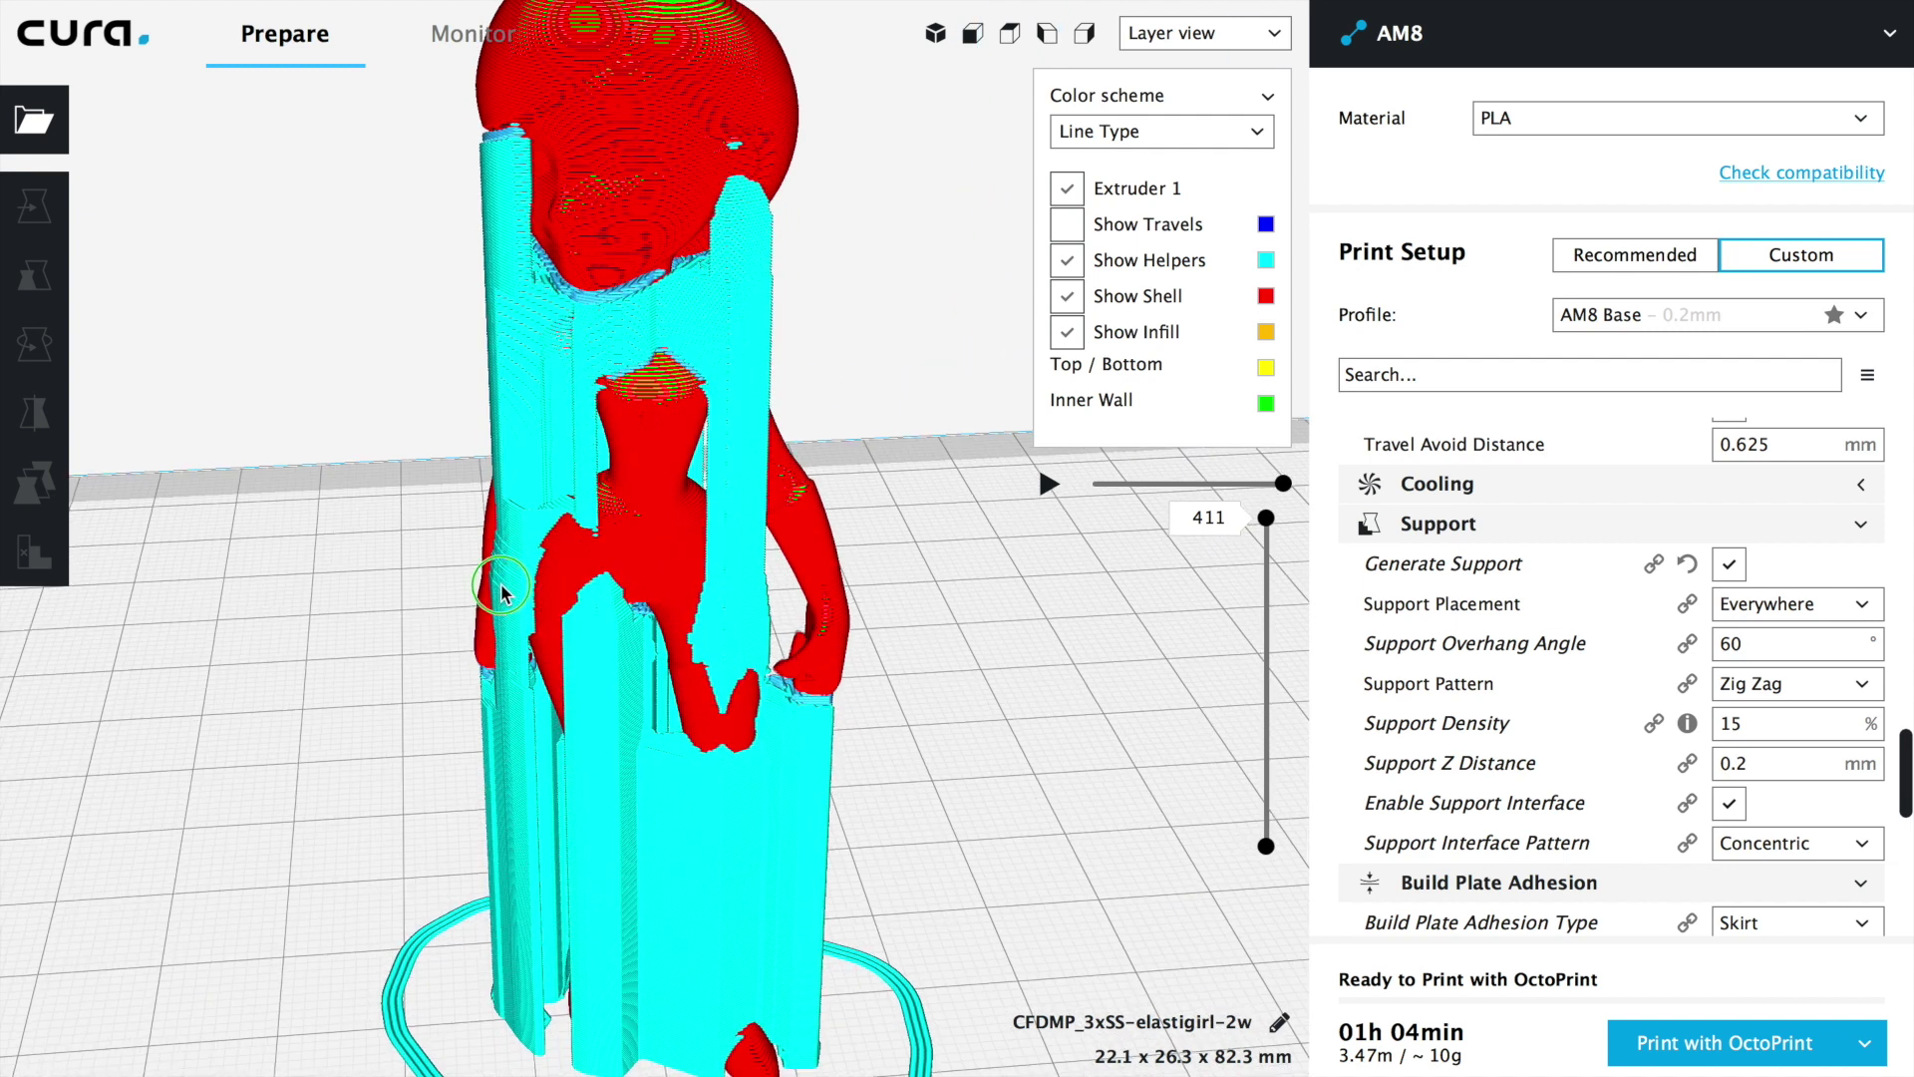
Turn off Generate Support, enable the experimental Tree Support instead, and slice the figure again
{"action": "left_click", "coordinate": [1730, 564]}
{"action": "scroll", "coordinate": [1684, 638], "scroll_direction": "down", "scroll_amount": 5}
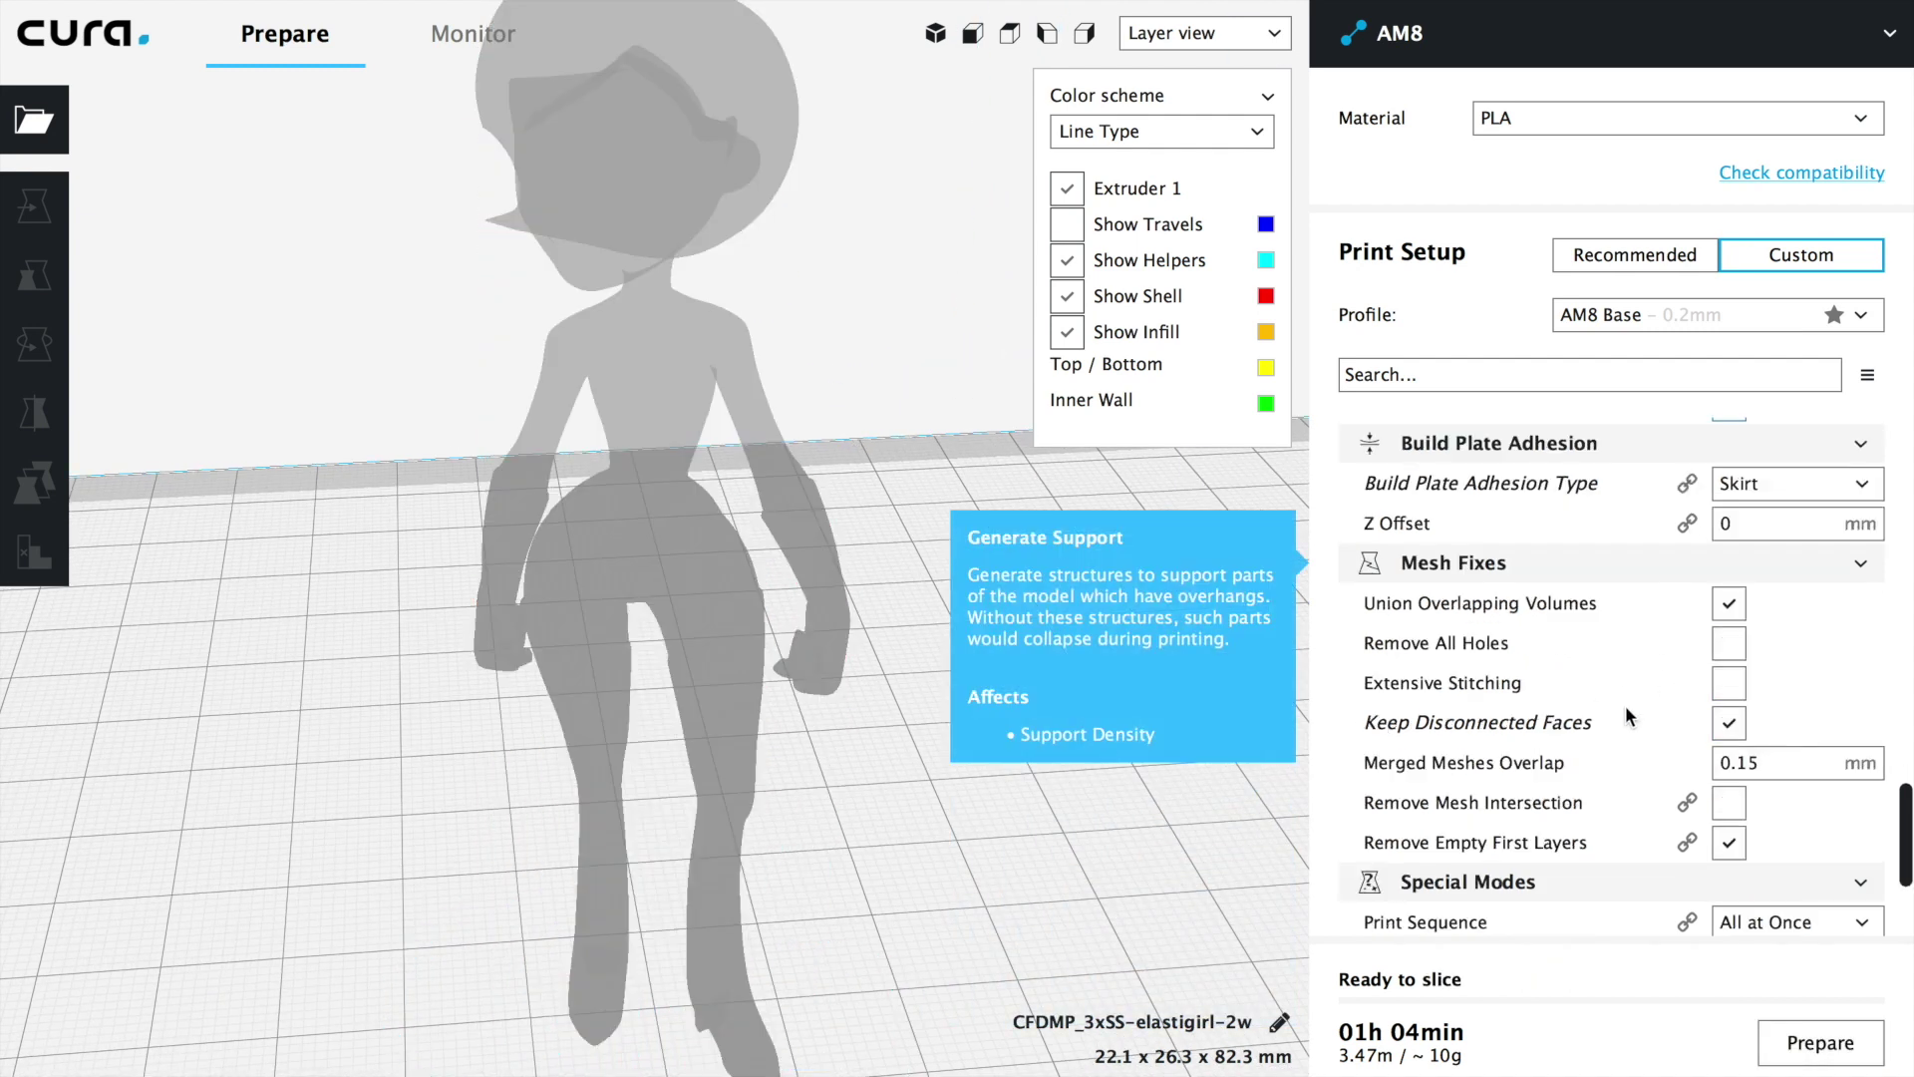
{"action": "scroll", "coordinate": [1625, 703], "scroll_direction": "down", "scroll_amount": 4}
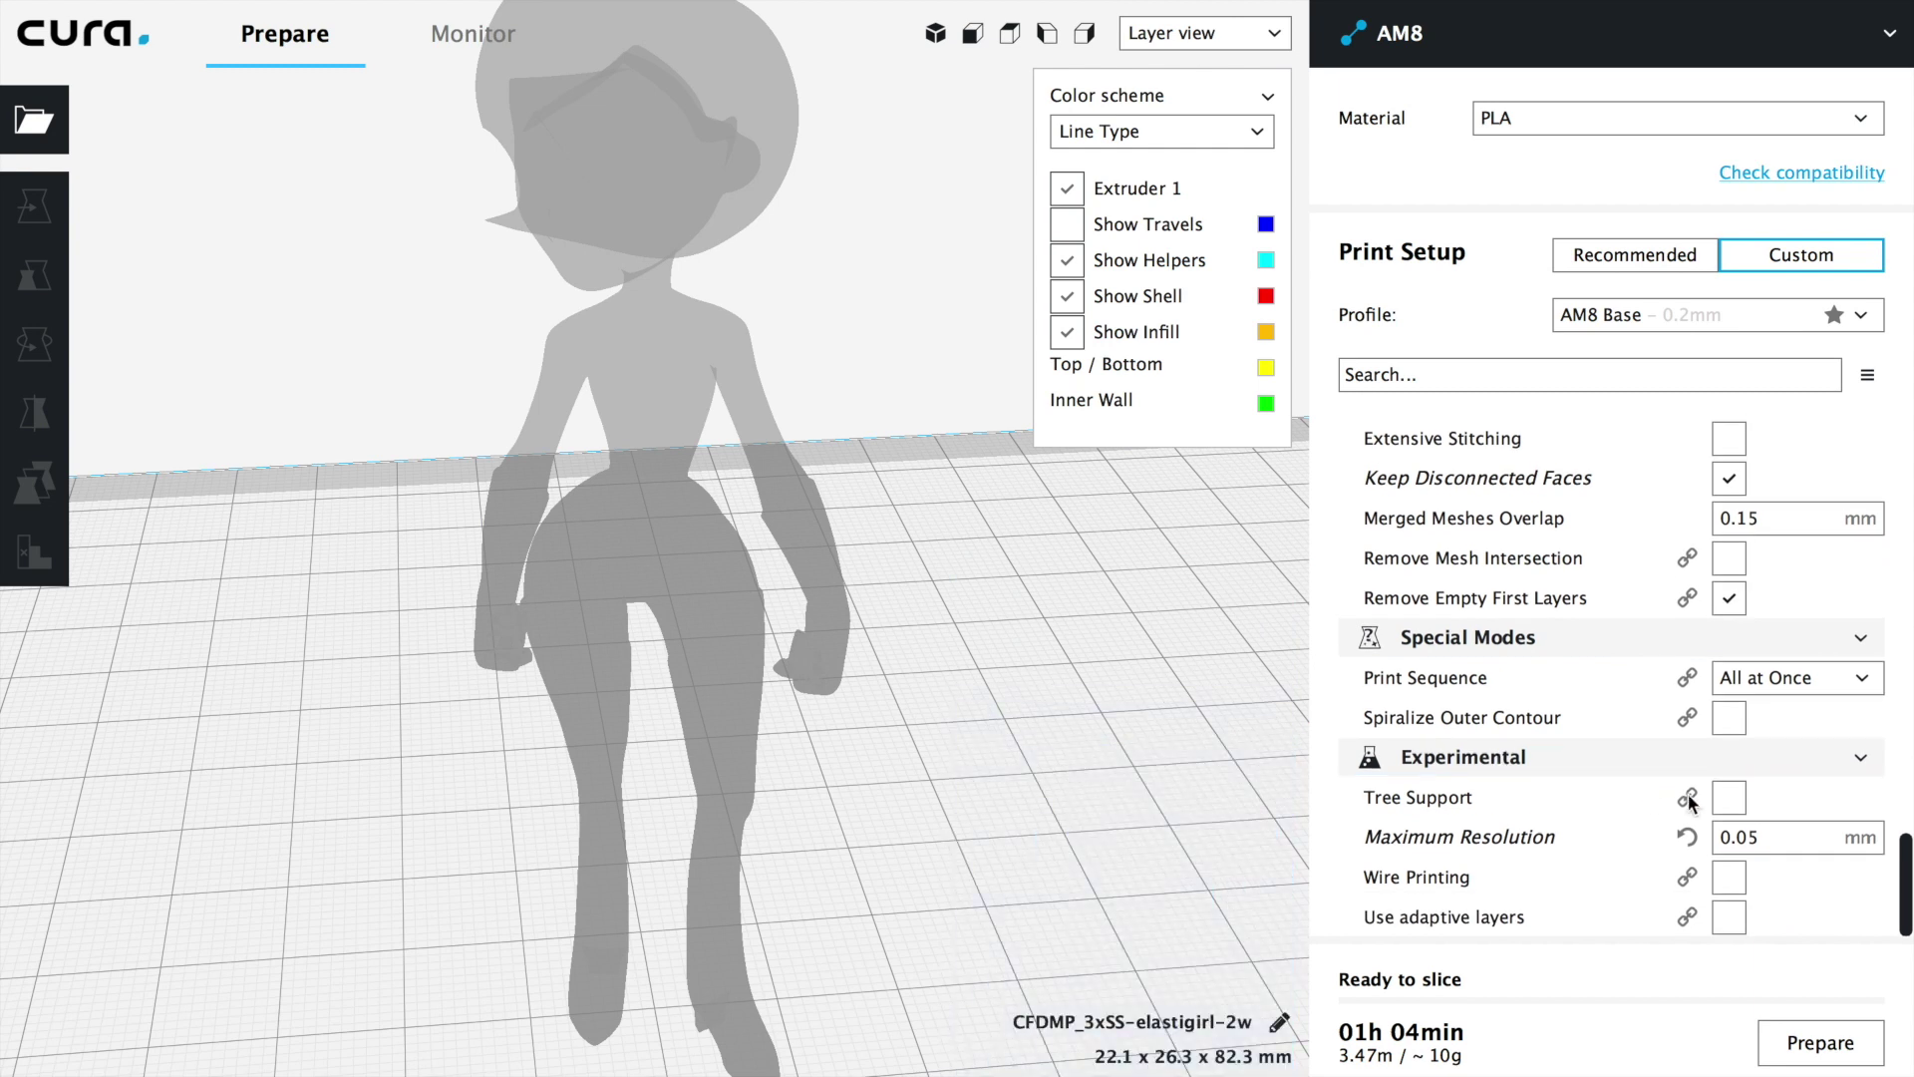
{"action": "left_click", "coordinate": [1737, 798]}
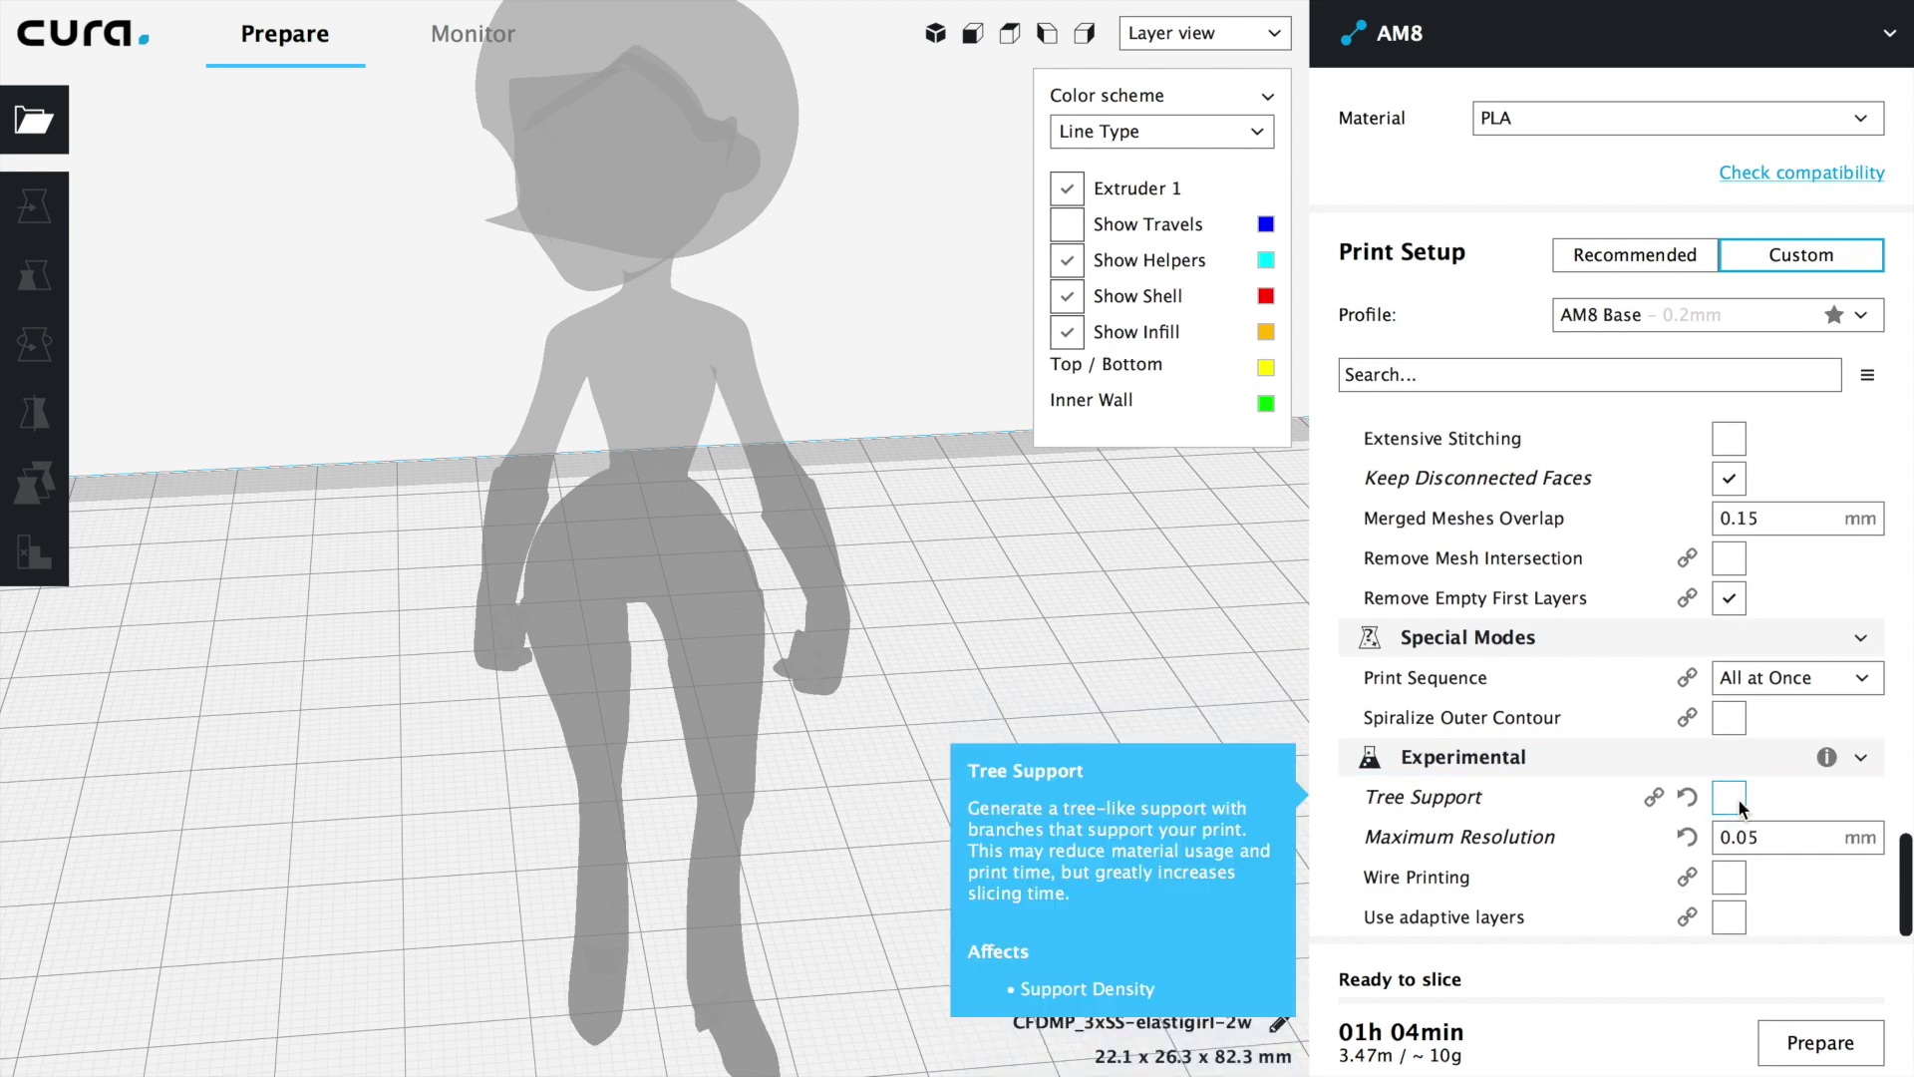
{"action": "scroll", "coordinate": [1762, 864], "scroll_direction": "up", "scroll_amount": 5}
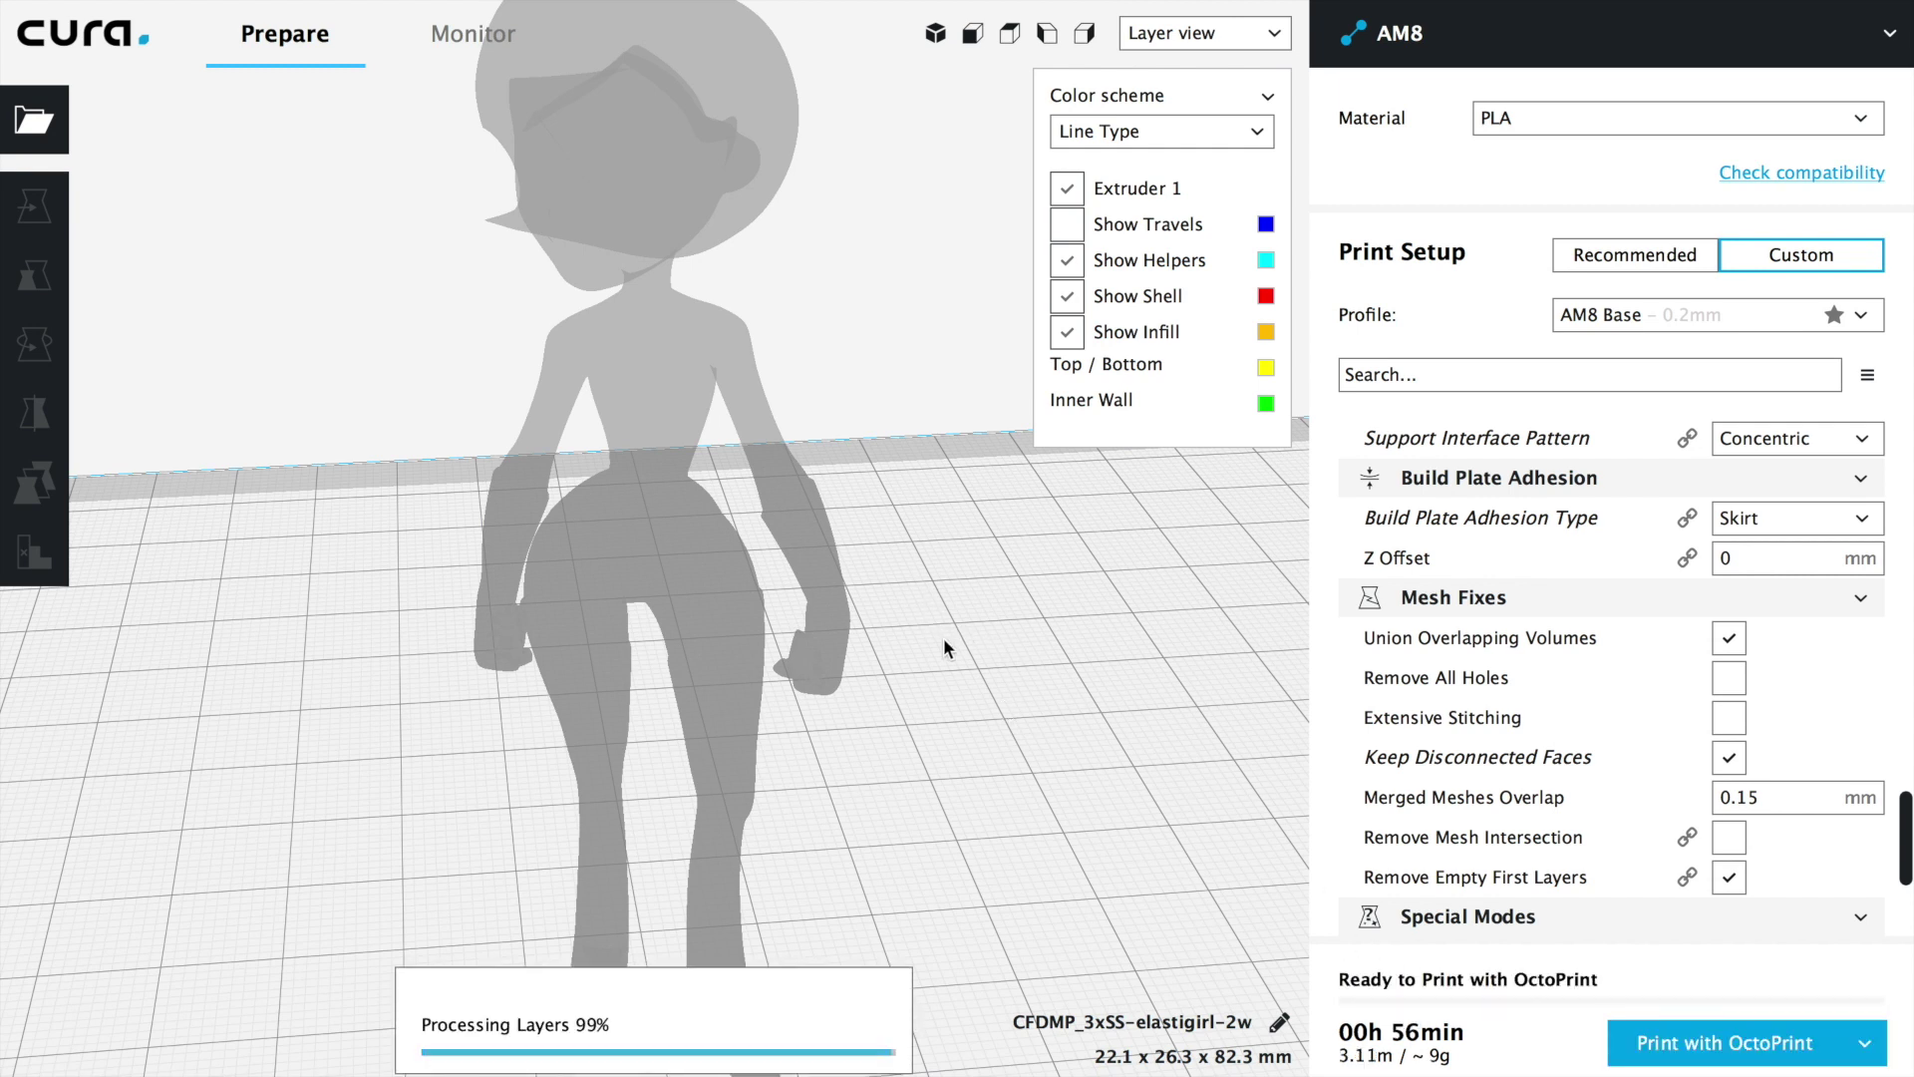
Examine the tree supports around the figure's head, hands and legs from several angles, and check the print time breakdown
{"action": "right_click_drag", "start_coordinate": [923, 810], "coordinate": [1038, 709]}
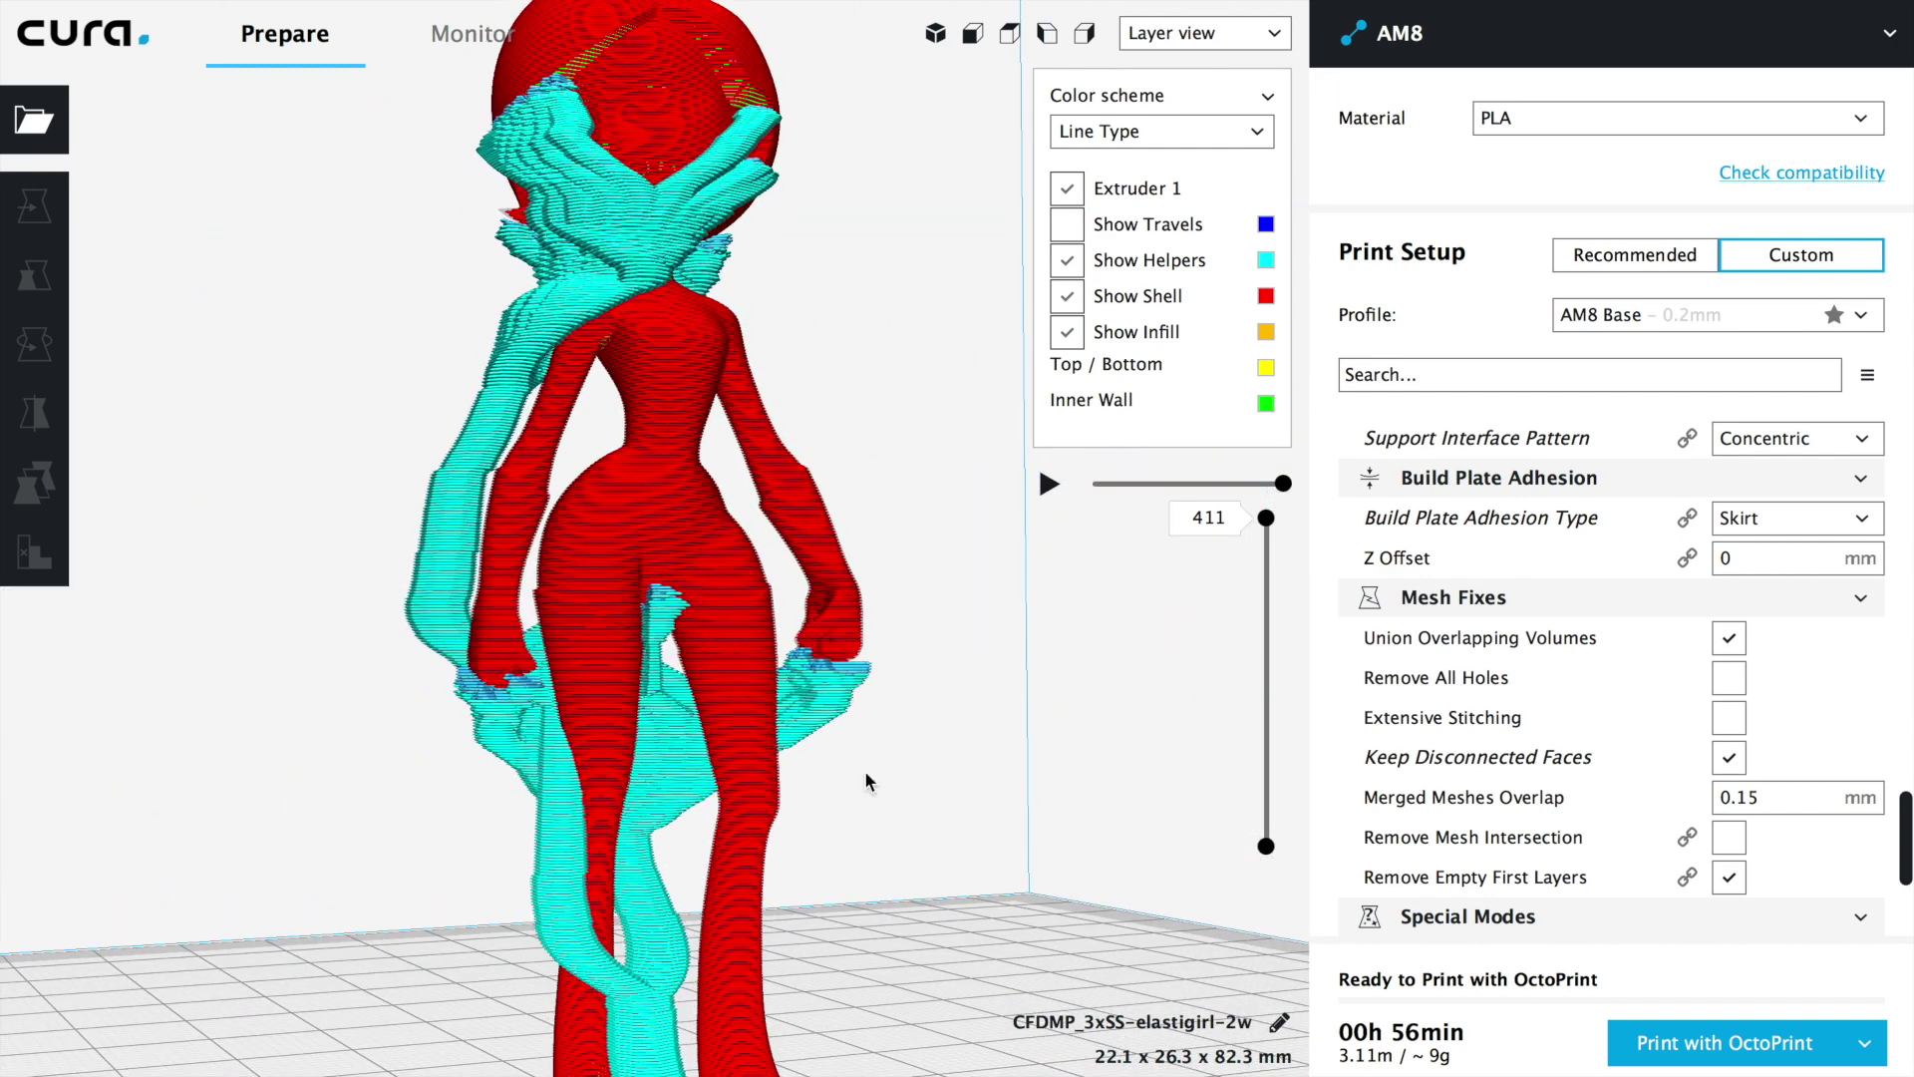
{"action": "right_click_drag", "start_coordinate": [355, 855], "coordinate": [570, 547]}
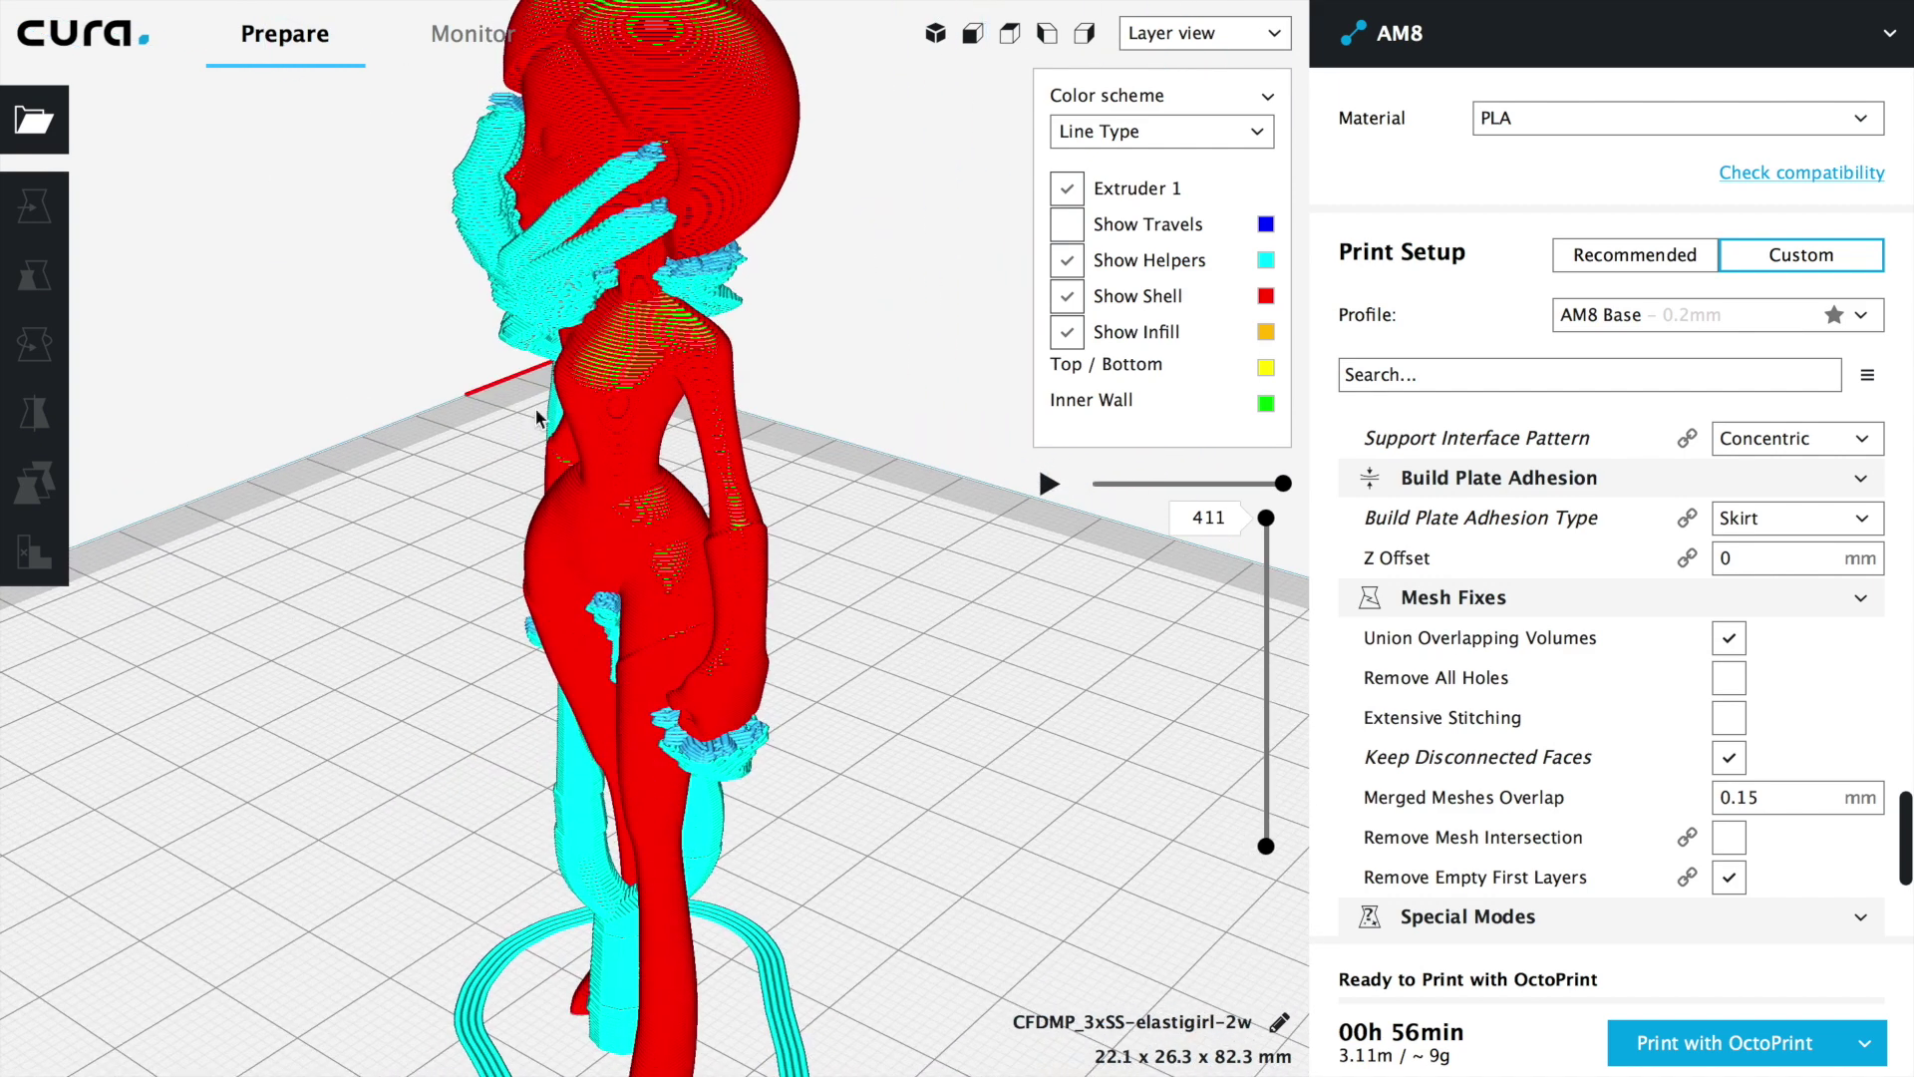
{"action": "right_click_drag", "start_coordinate": [322, 665], "coordinate": [931, 691]}
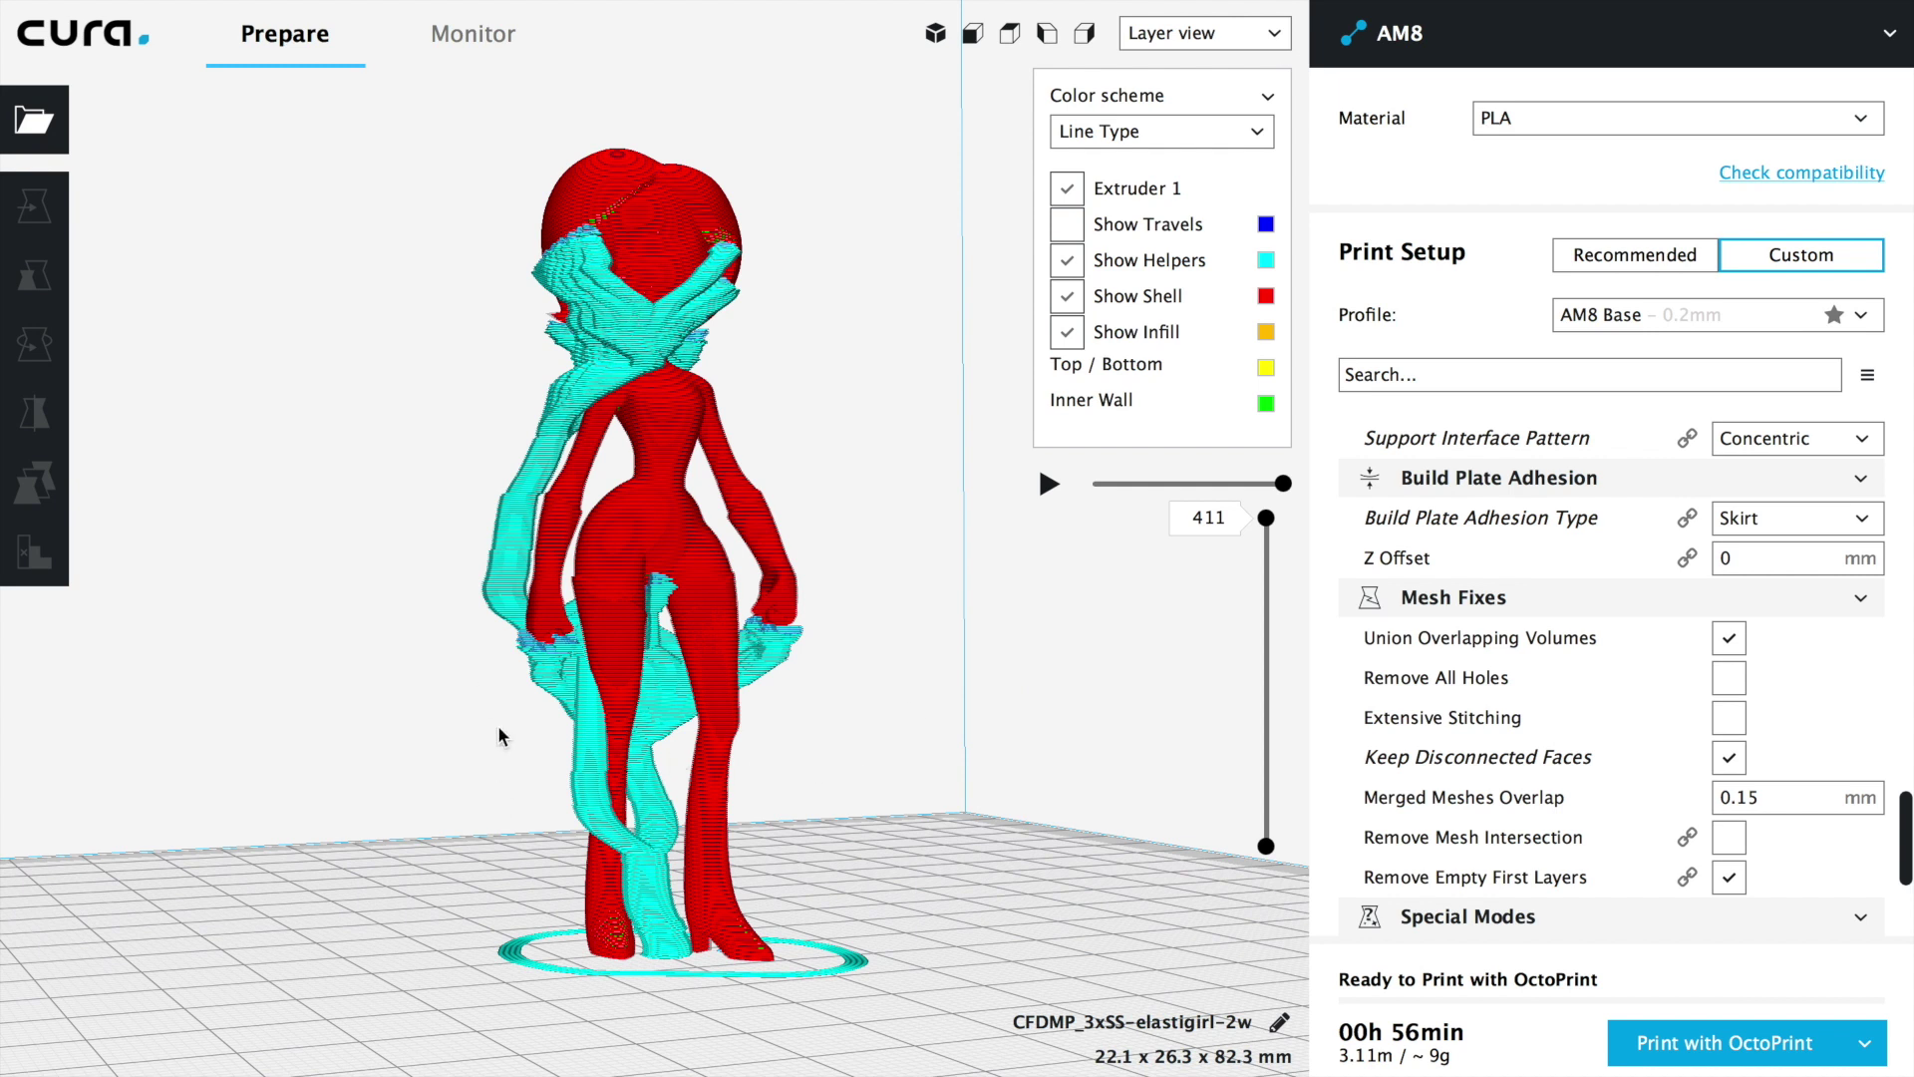
{"action": "right_click_drag", "start_coordinate": [901, 835], "coordinate": [625, 831]}
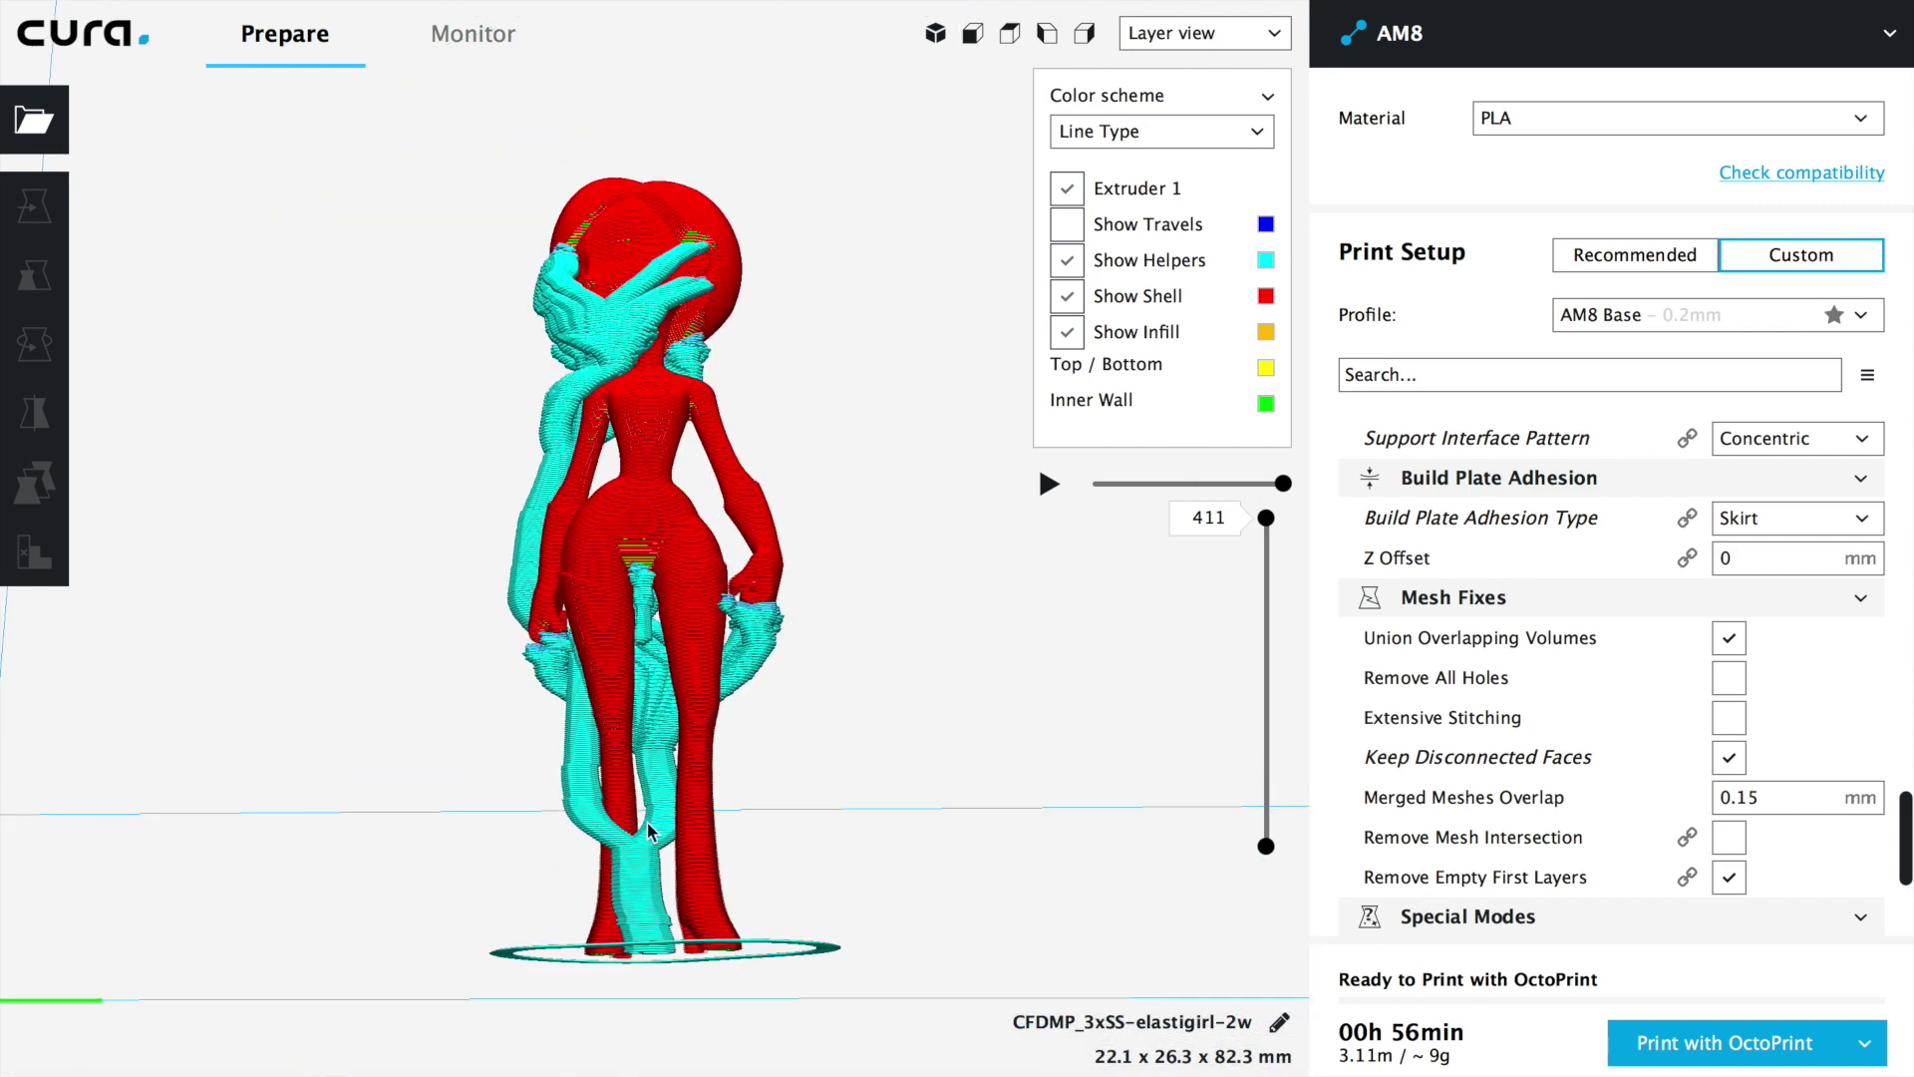
{"action": "right_click_drag", "start_coordinate": [758, 678], "coordinate": [890, 823]}
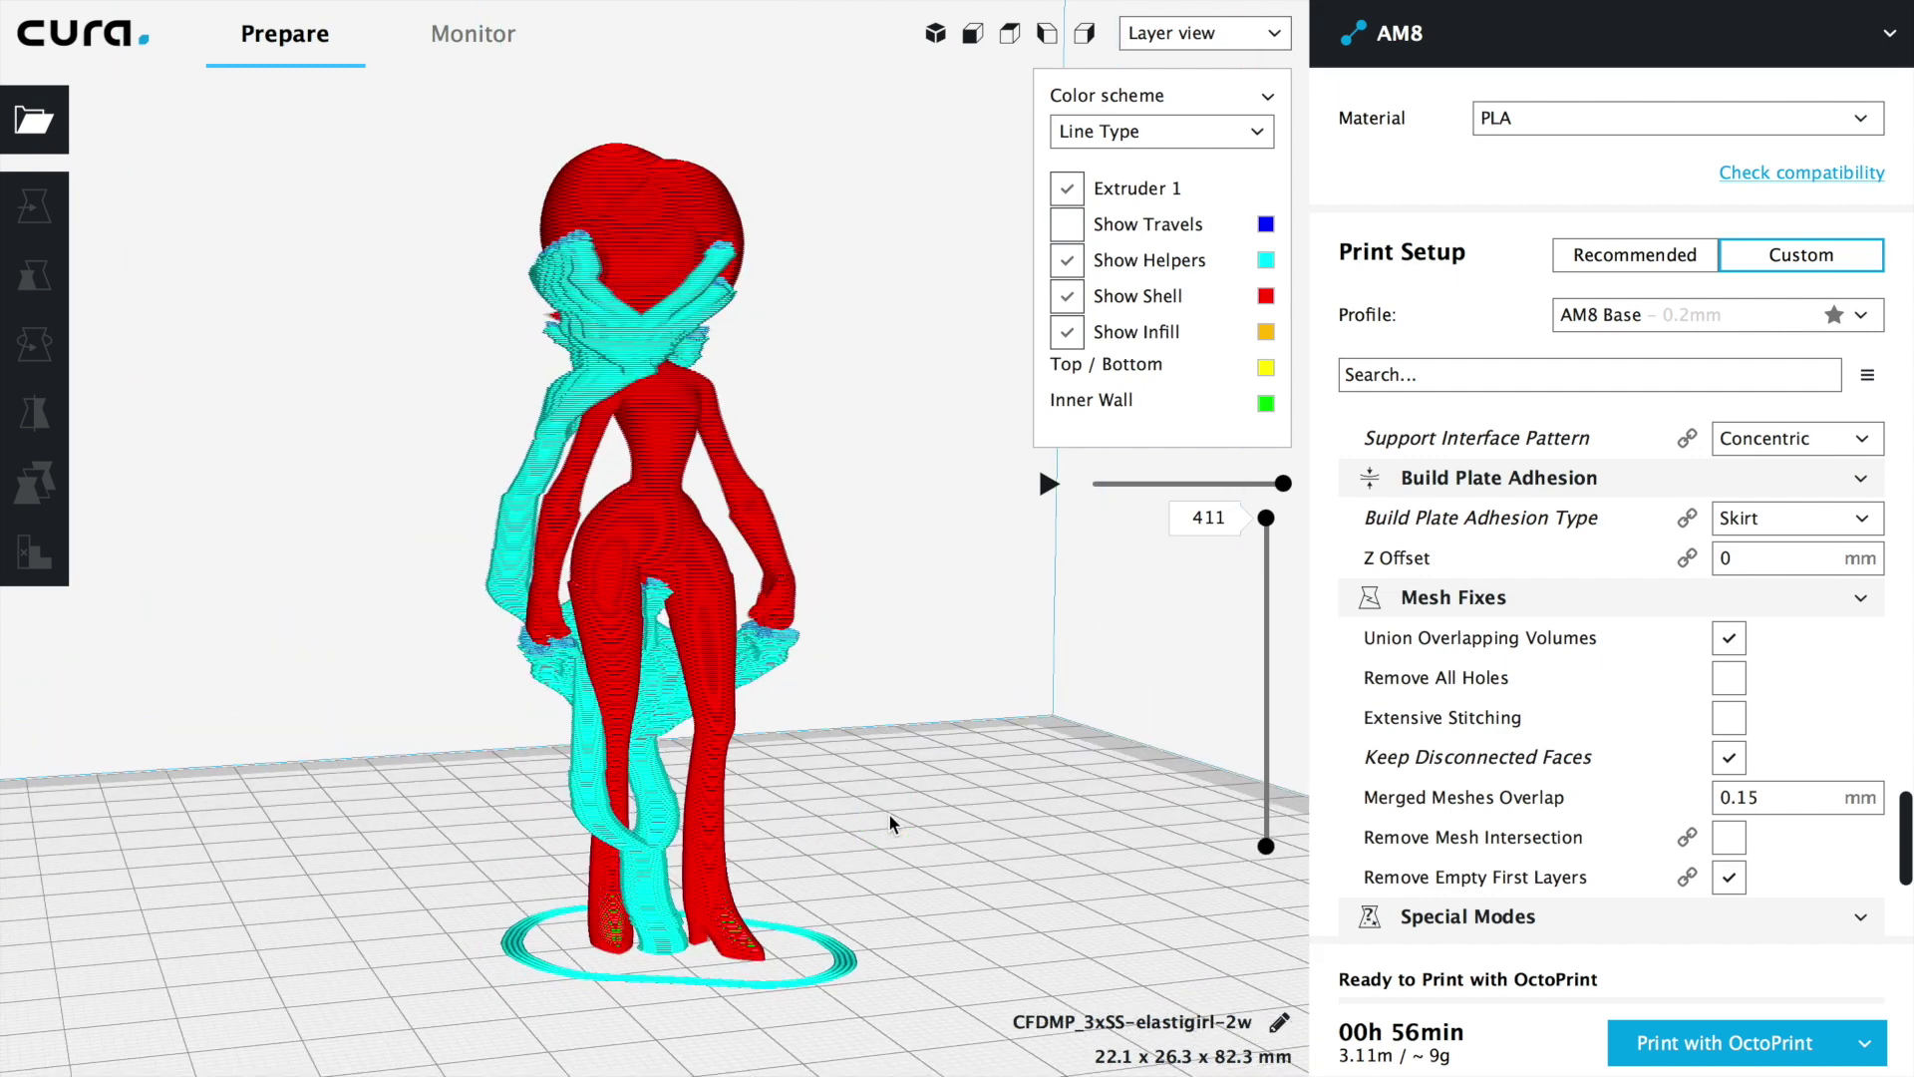
{"action": "right_click_drag", "start_coordinate": [522, 772], "coordinate": [433, 770]}
{"action": "right_click_drag", "start_coordinate": [865, 683], "coordinate": [740, 704]}
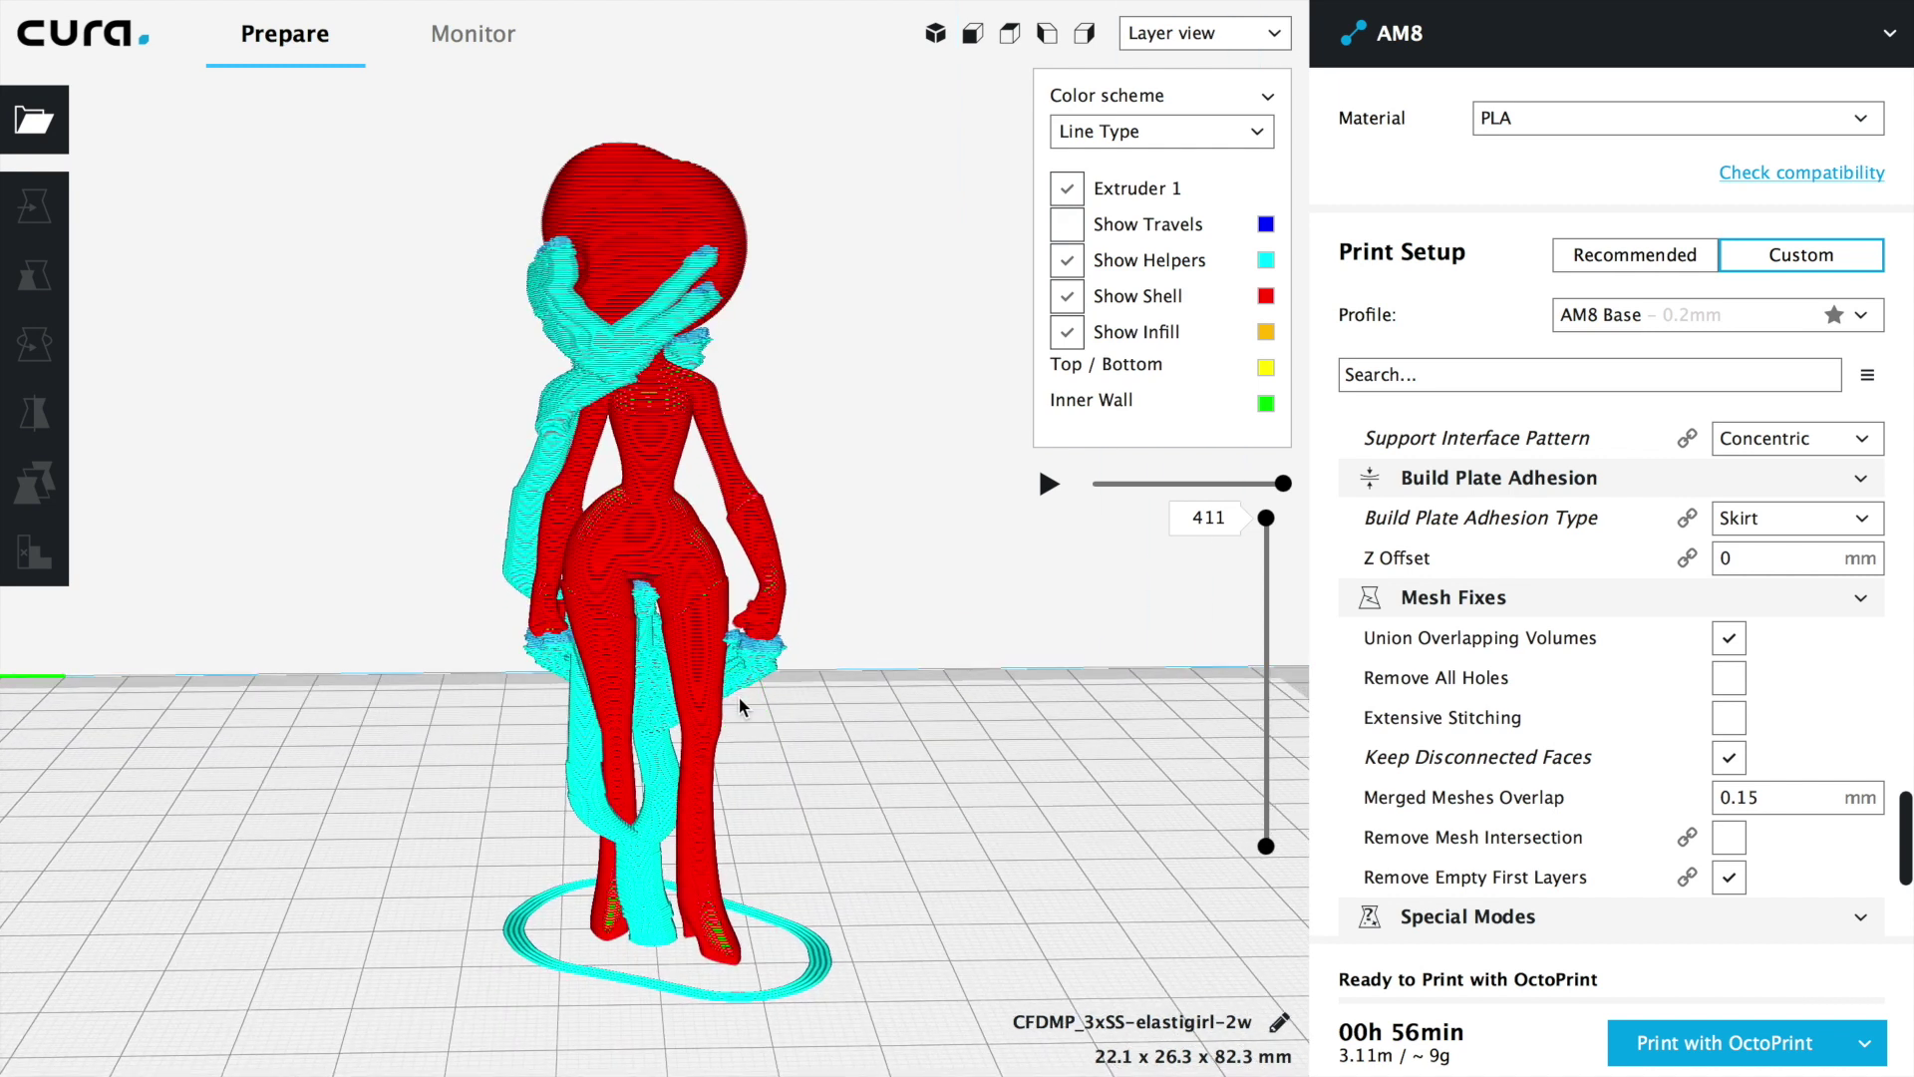
{"action": "scroll", "coordinate": [739, 697], "scroll_direction": "down", "scroll_amount": 1}
{"action": "mouse_move", "coordinate": [1463, 1033]}
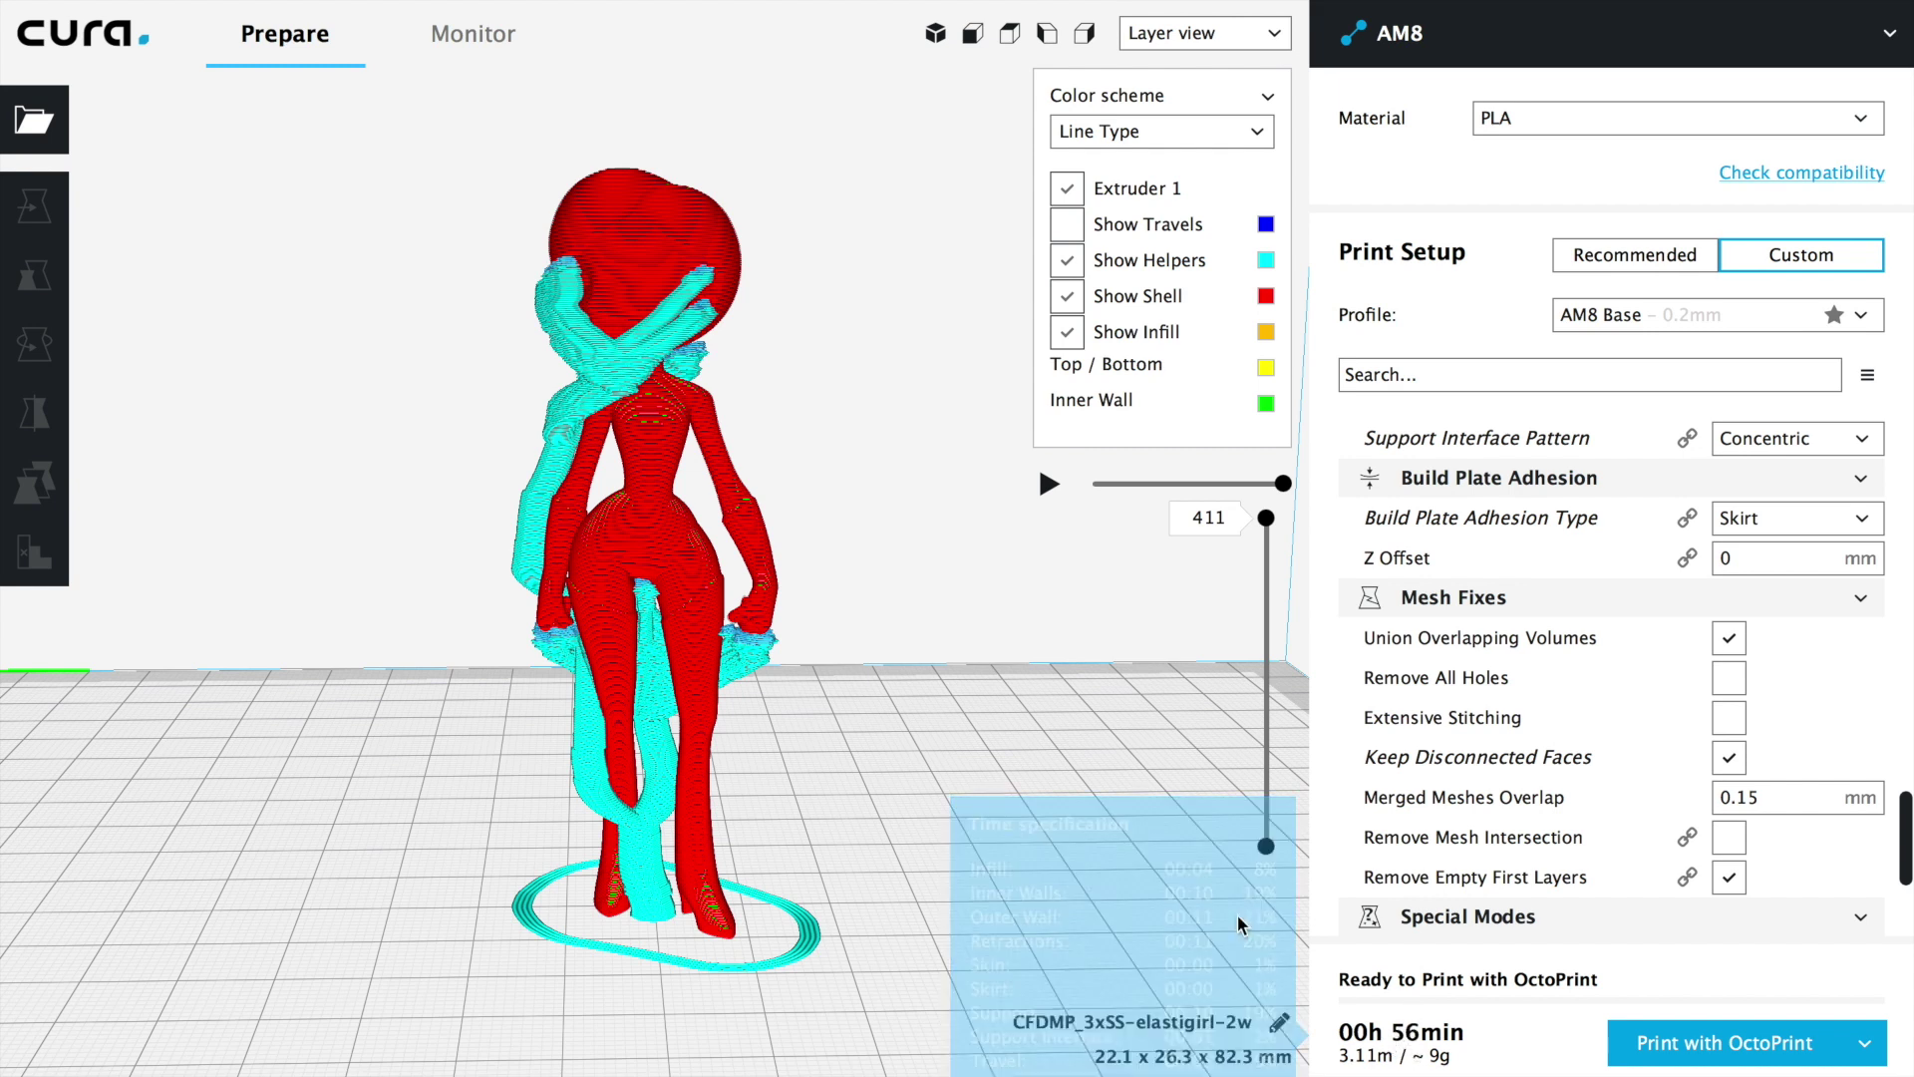
{"action": "left_click", "coordinate": [905, 788]}
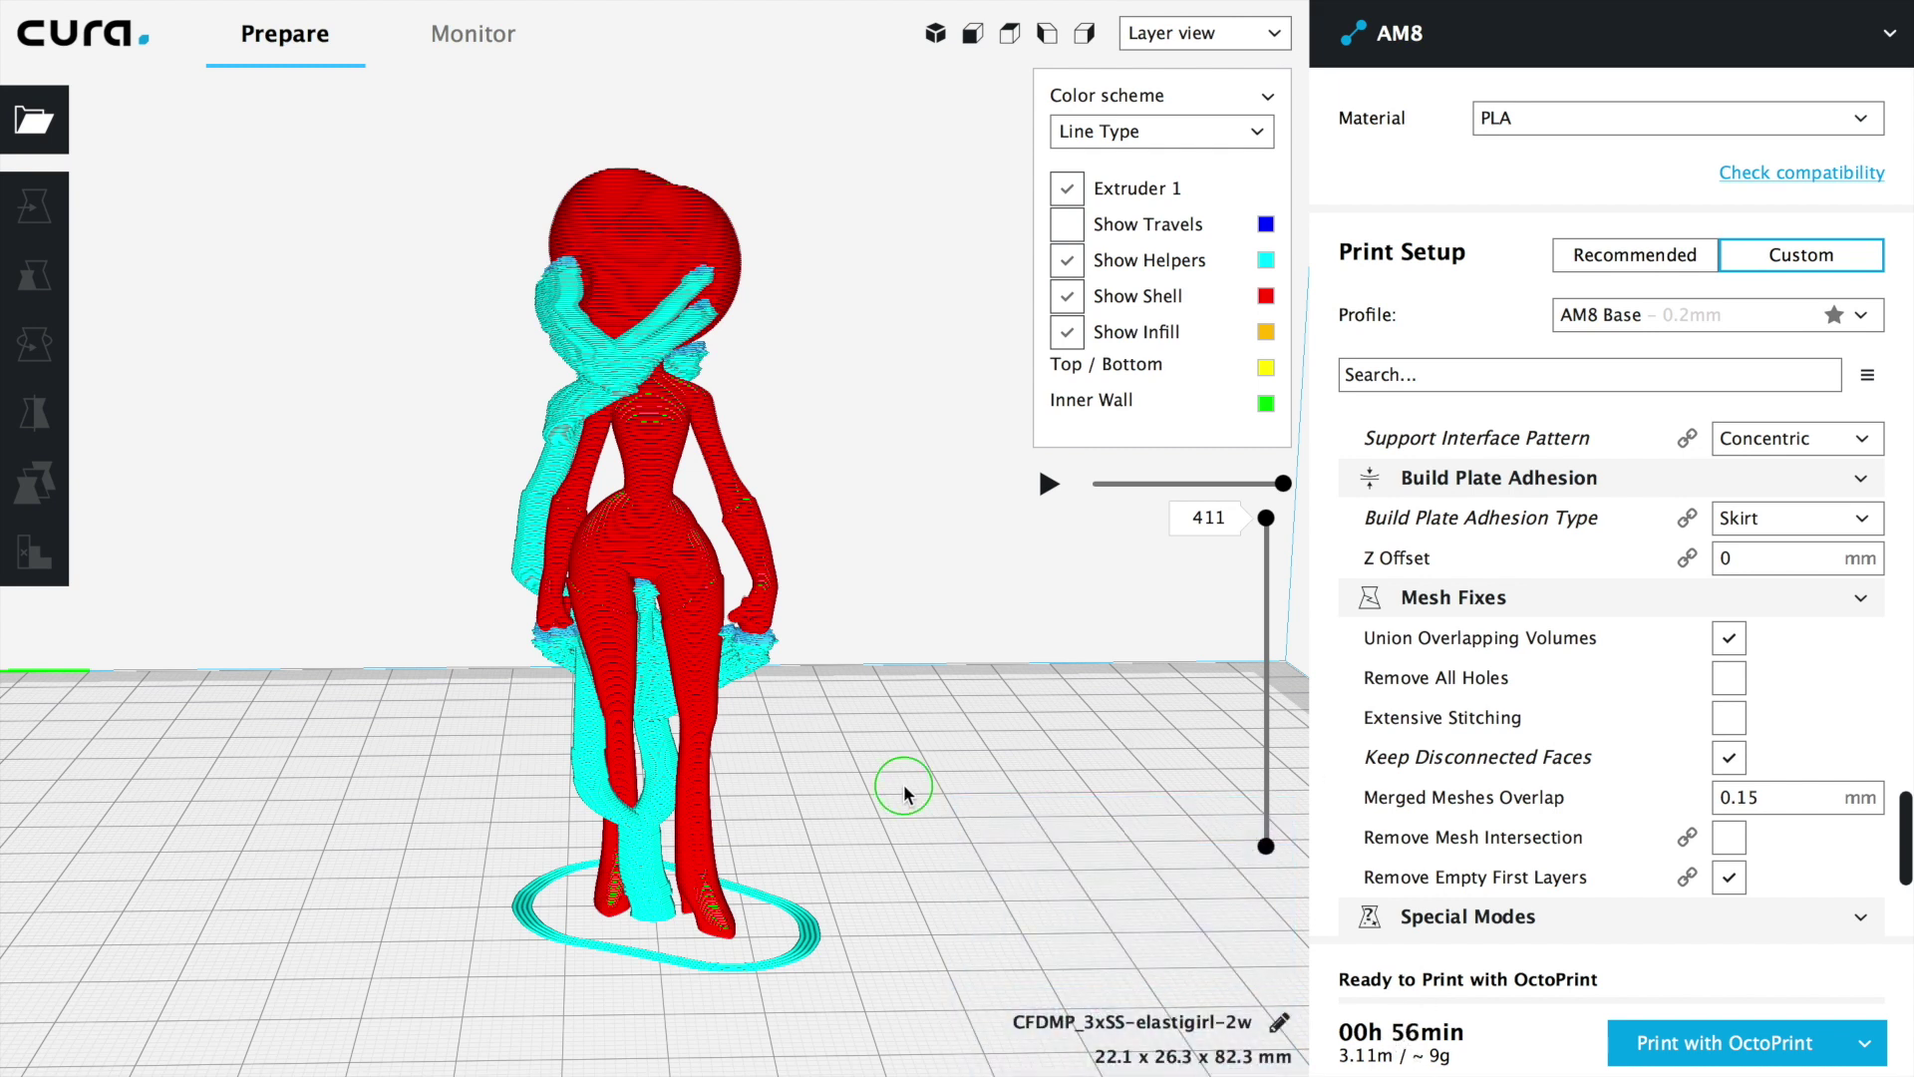
{"action": "right_click", "coordinate": [903, 786]}
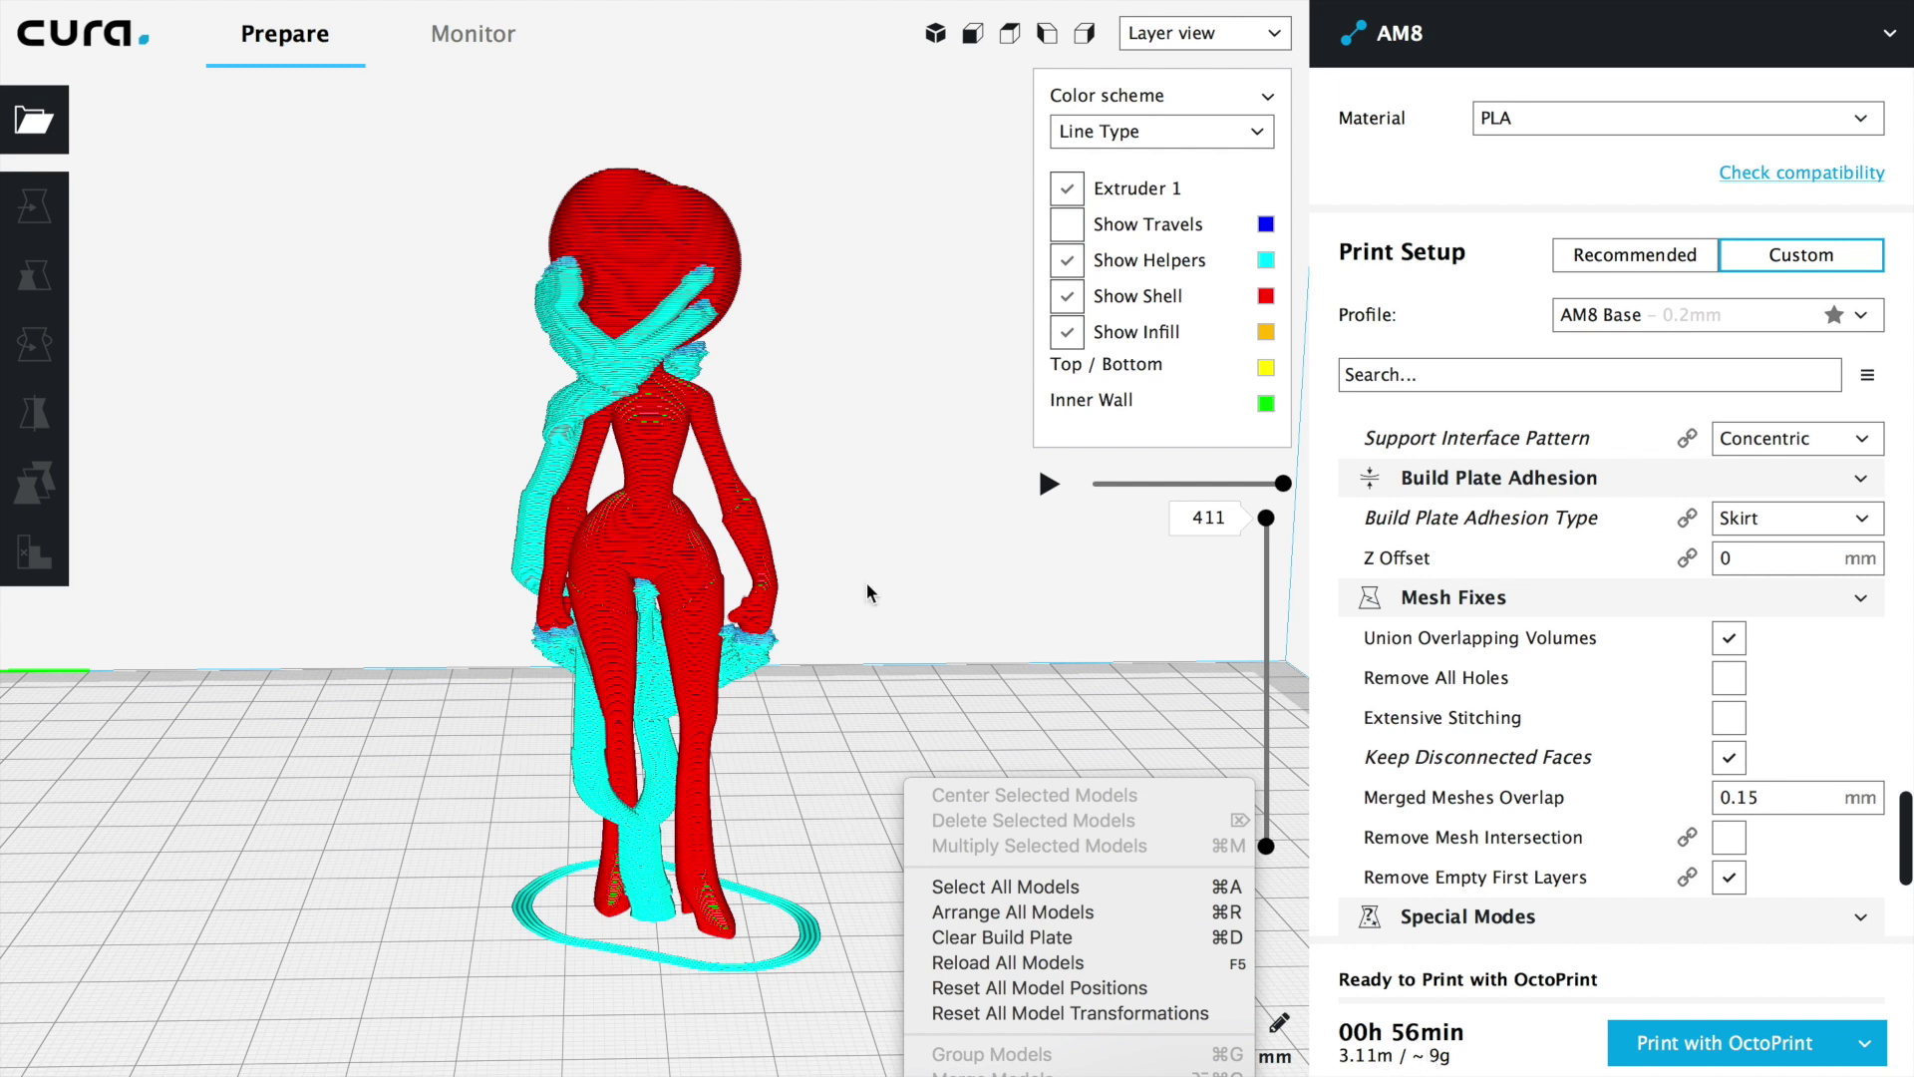
{"action": "right_click_drag", "start_coordinate": [858, 804], "coordinate": [1042, 864]}
{"action": "right_click_drag", "start_coordinate": [914, 816], "coordinate": [918, 840]}
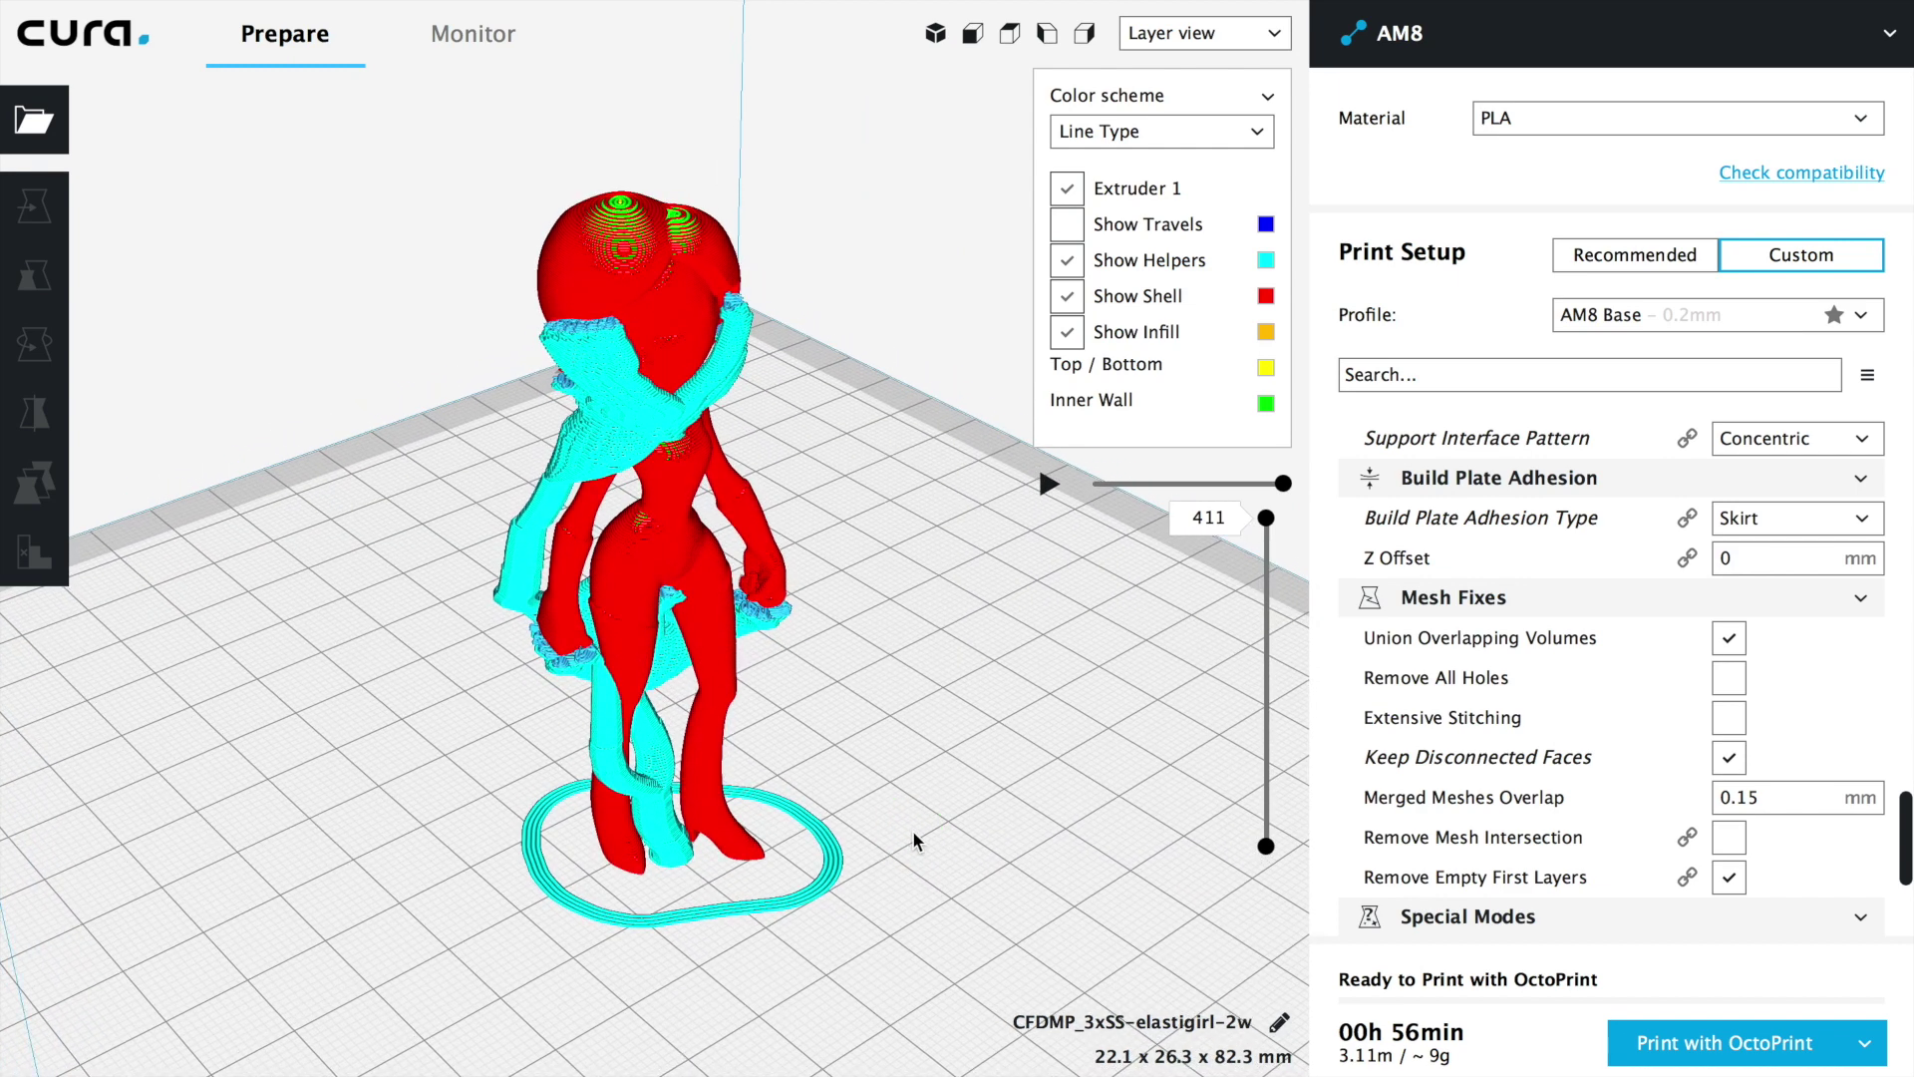